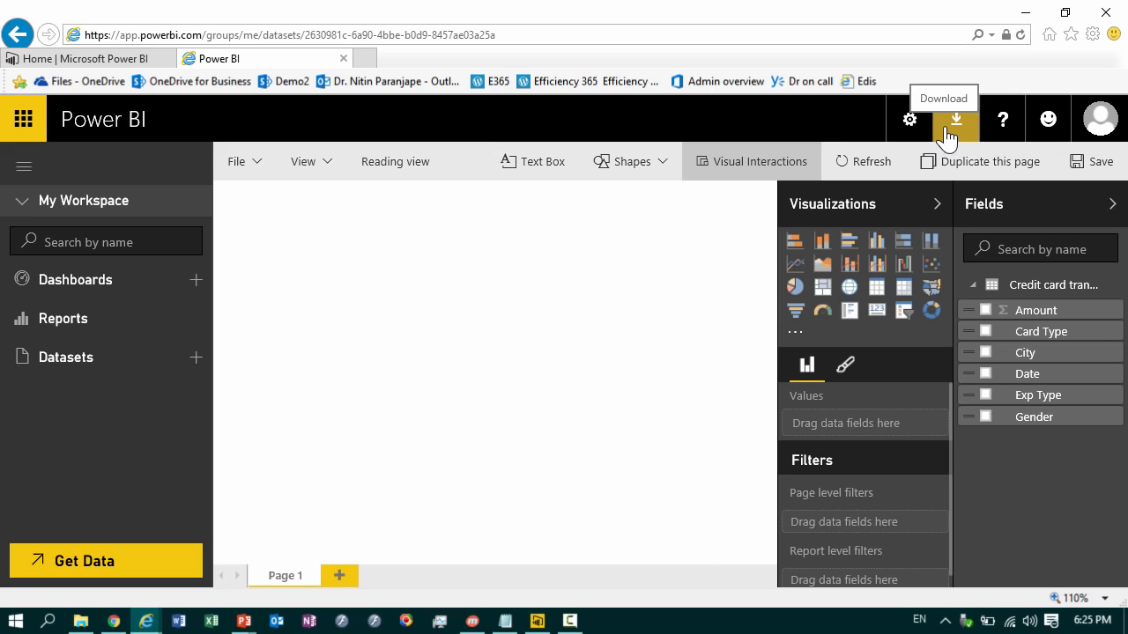
Step: Switch to Power BI Desktop and dismiss its start page to reach the blank report
{"action": "left_click", "coordinate": [947, 133]}
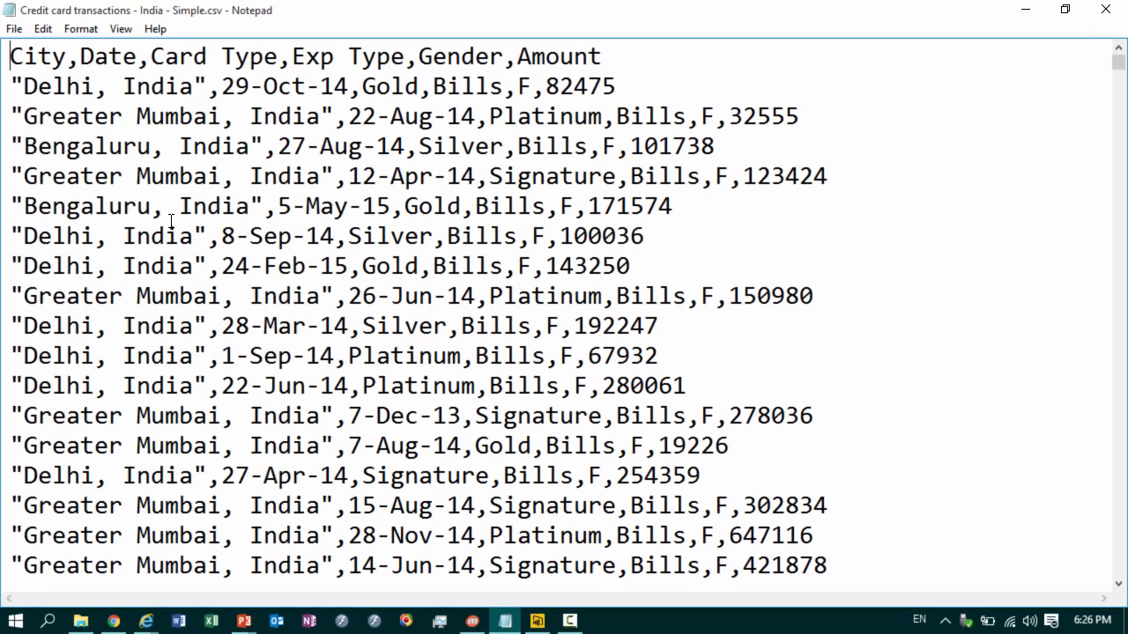
{"action": "left_click", "coordinate": [548, 624]}
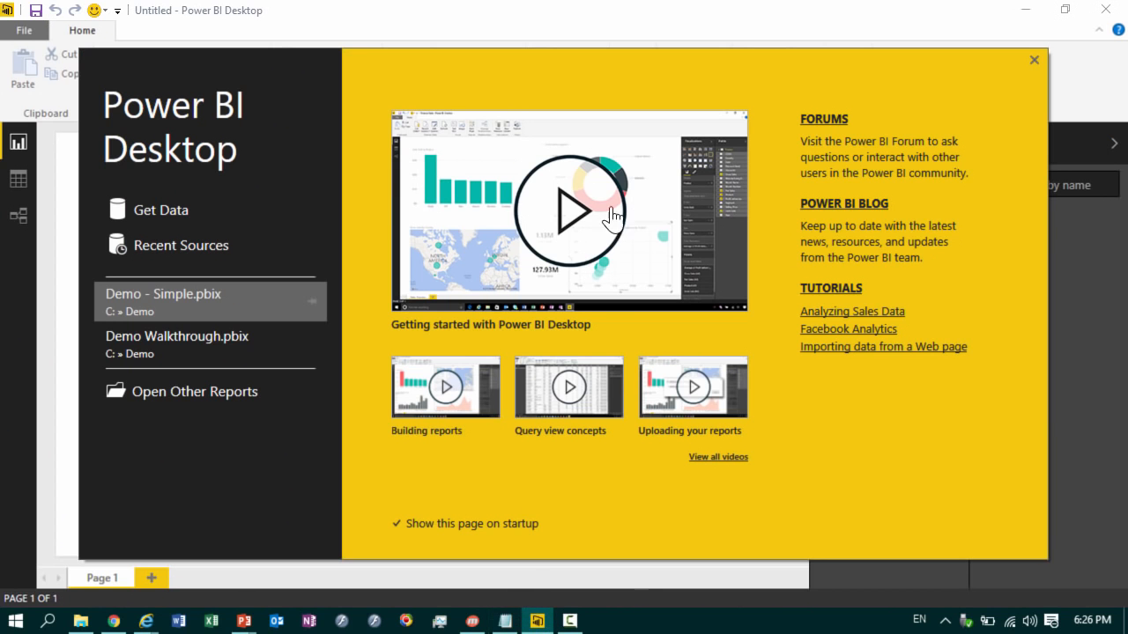
{"action": "left_click", "coordinate": [1033, 60]}
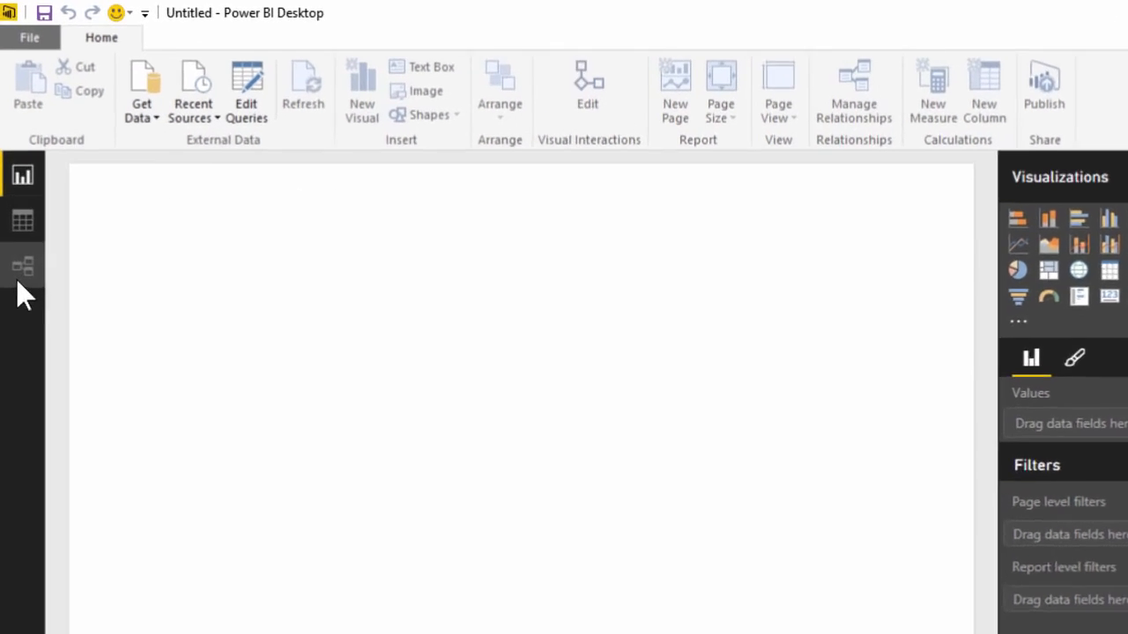
Step: Import the CSV file "Credit card transactions - India - Simple.csv" and load it without editing
{"action": "left_click", "coordinate": [197, 143]}
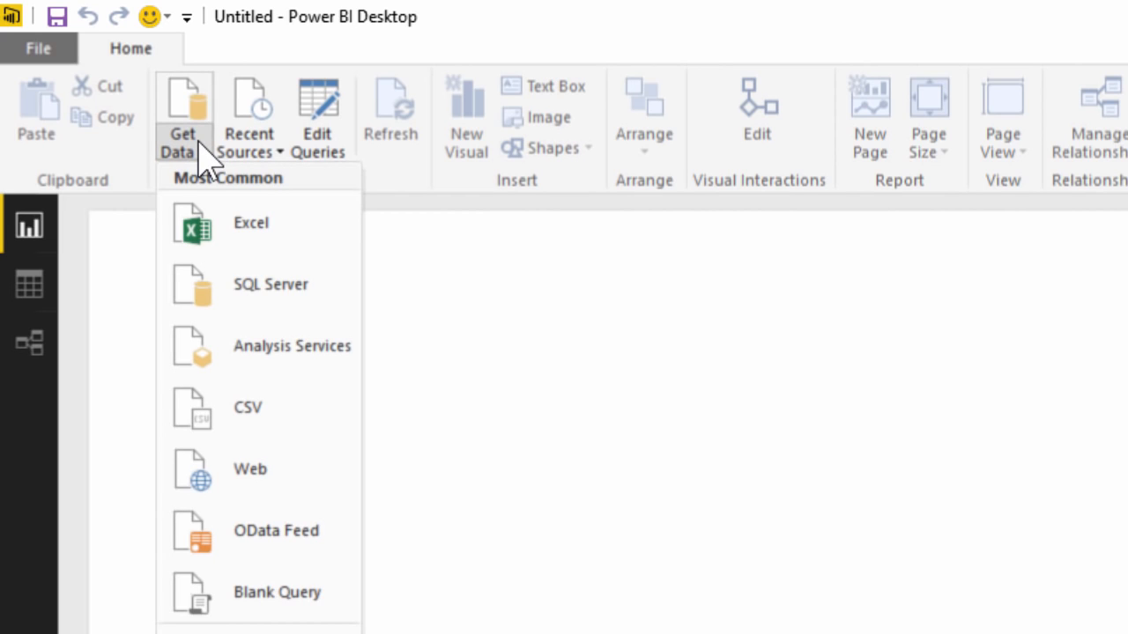
{"action": "left_click", "coordinate": [268, 412]}
{"action": "double_click", "coordinate": [720, 196]}
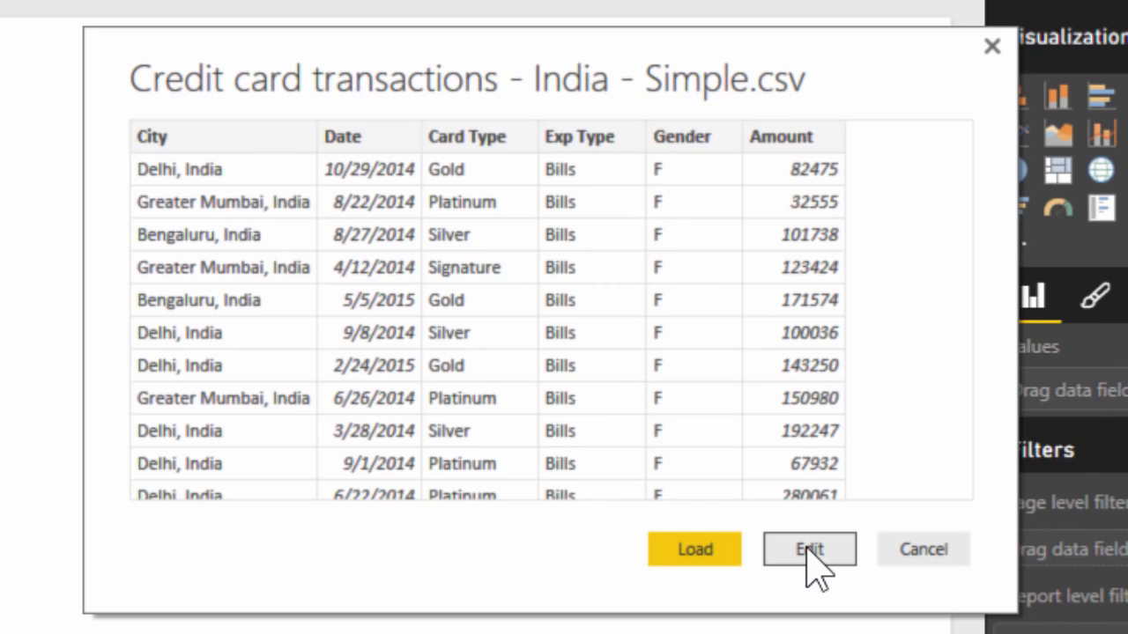
{"action": "left_click", "coordinate": [708, 553]}
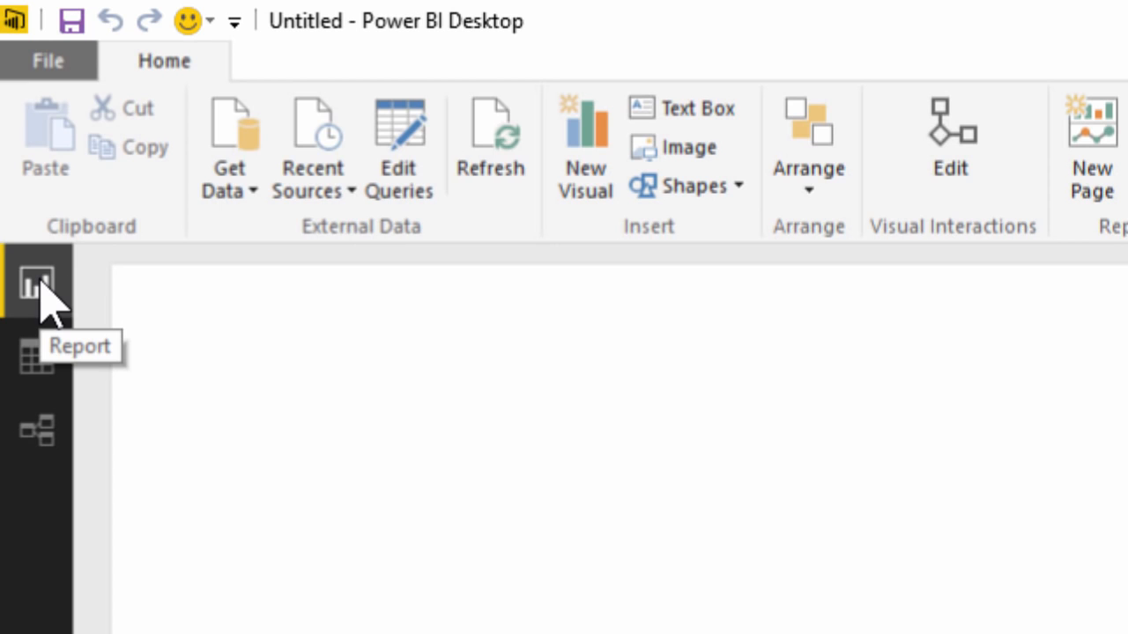
Step: Review the loaded table's rows and the relationship diagram, and return to the report canvas
{"action": "left_click", "coordinate": [39, 368]}
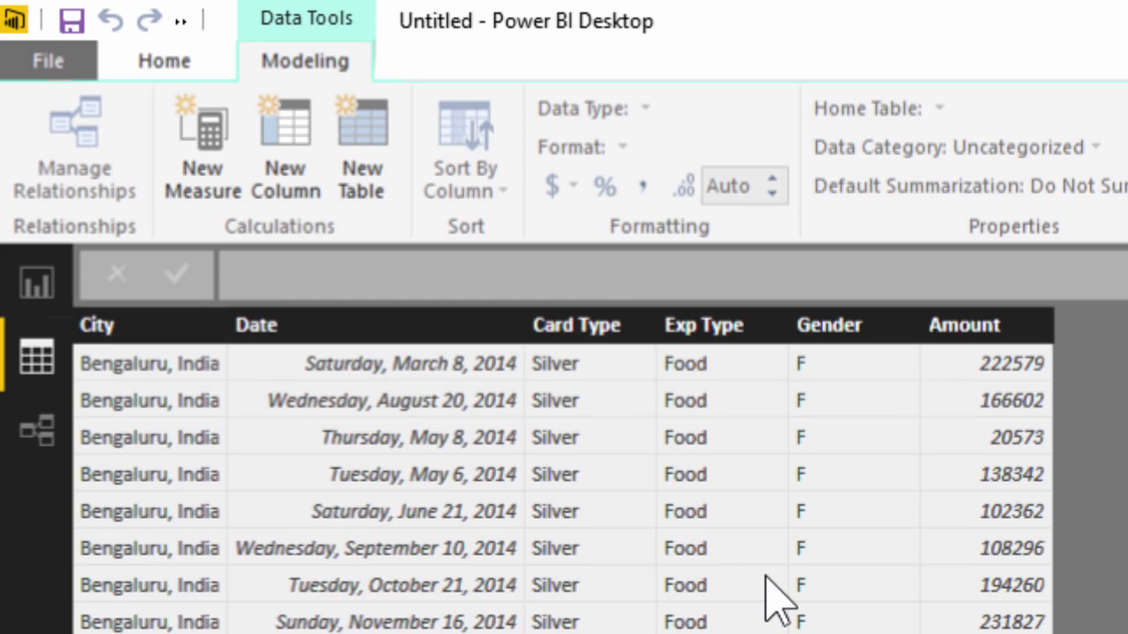
{"action": "left_click", "coordinate": [36, 445]}
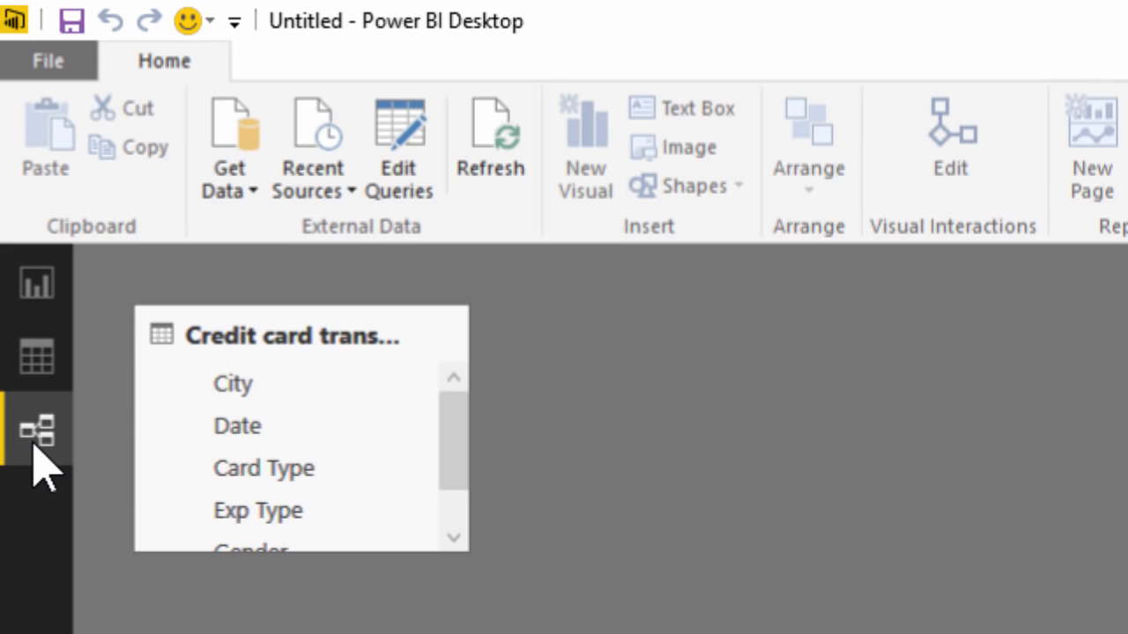
{"action": "left_click", "coordinate": [48, 290]}
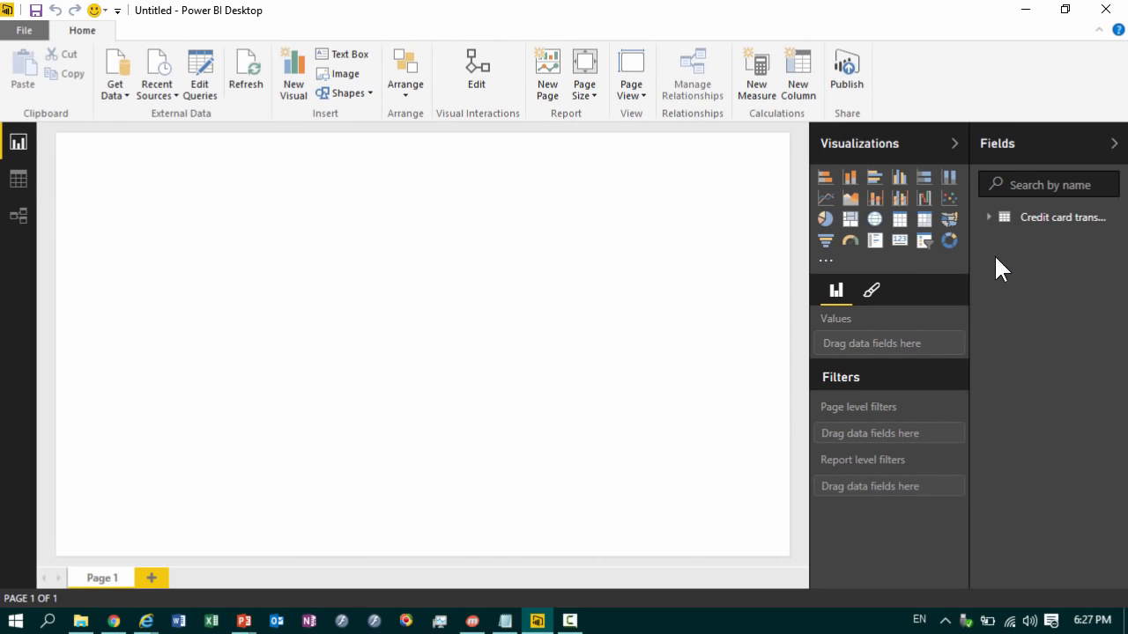
Step: Create a stacked bar chart of Amount by Card Type and reduce its height on the report page
{"action": "left_click", "coordinate": [992, 220]}
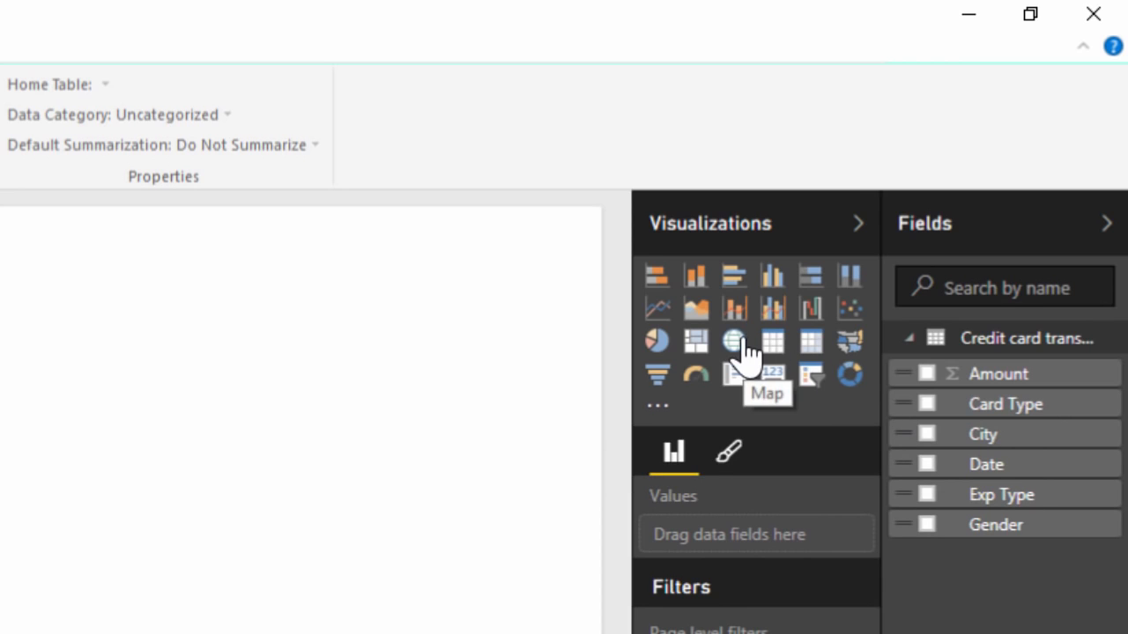
{"action": "left_click", "coordinate": [928, 404]}
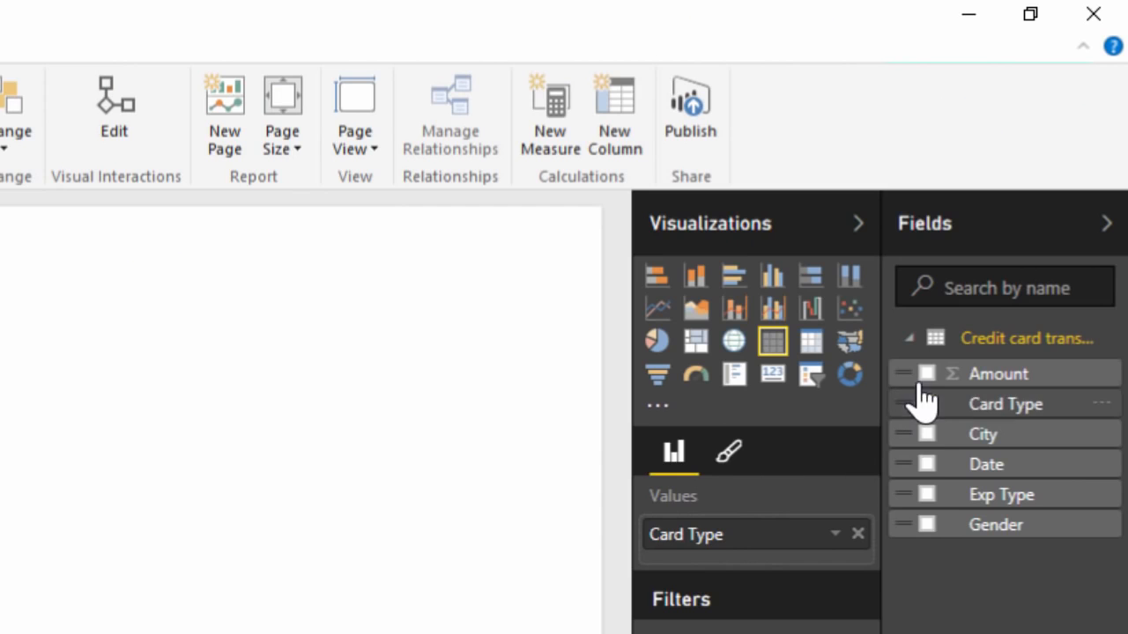
{"action": "left_click", "coordinate": [929, 376]}
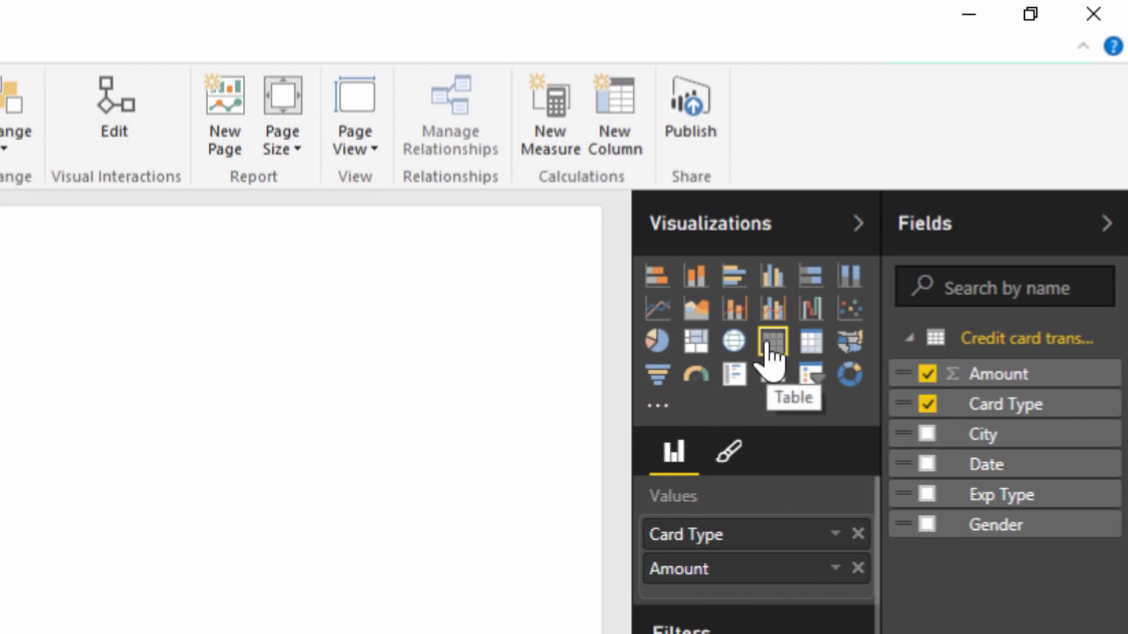
{"action": "left_click", "coordinate": [658, 296]}
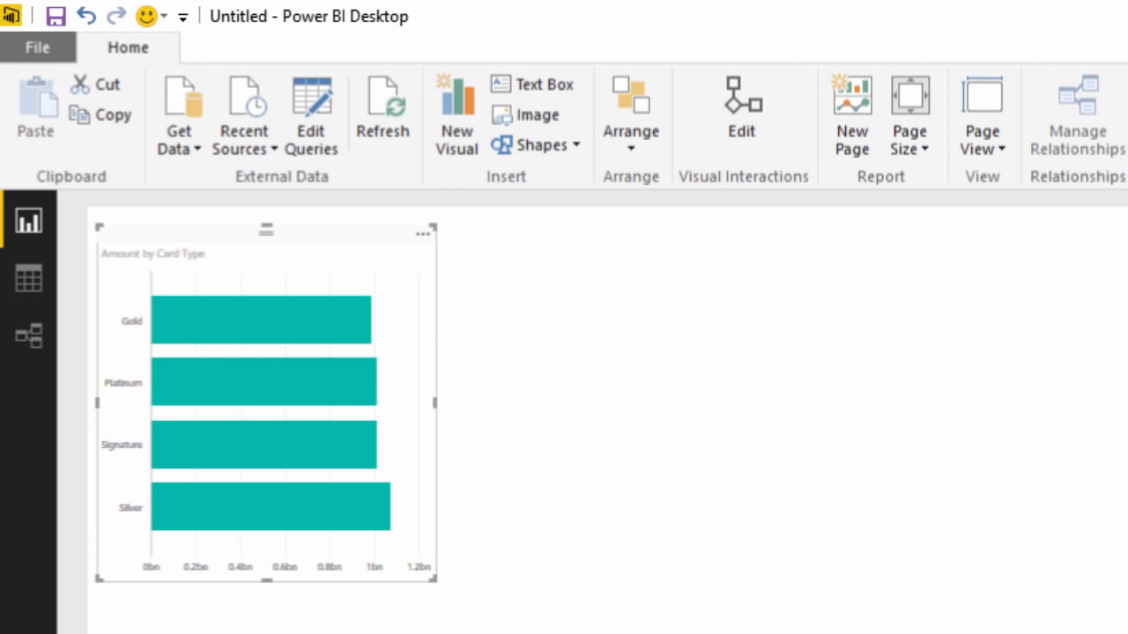
{"action": "left_click_drag", "start_coordinate": [267, 581], "coordinate": [267, 532]}
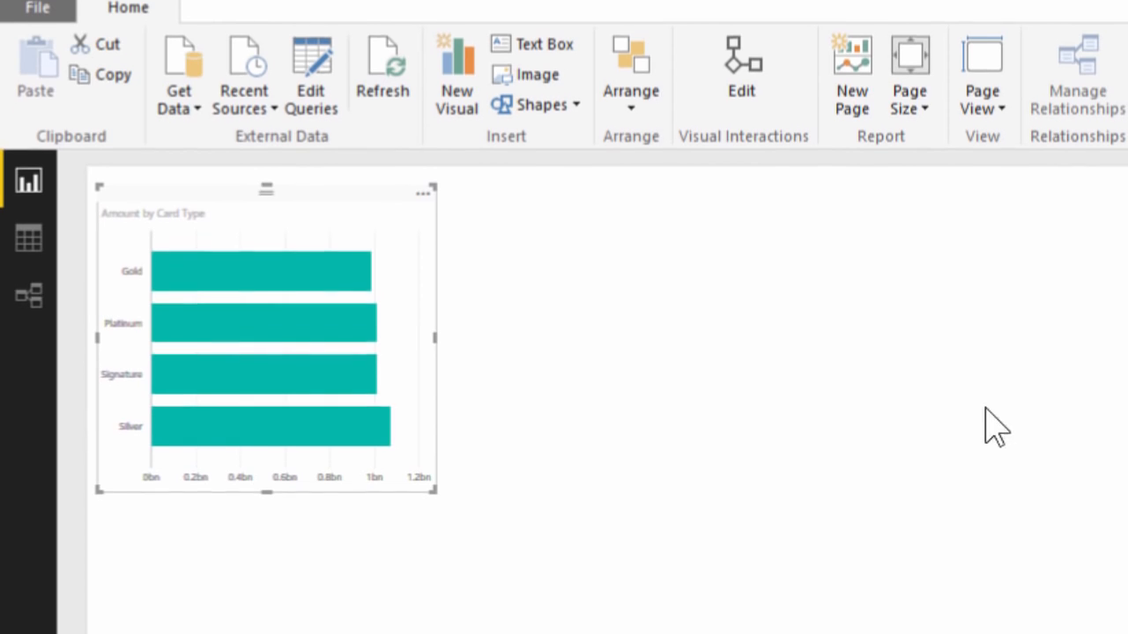
Step: Add a visual of Amount by Exp Type below the bar chart, trying a pie chart before changing it to a treemap
{"action": "left_click", "coordinate": [637, 83]}
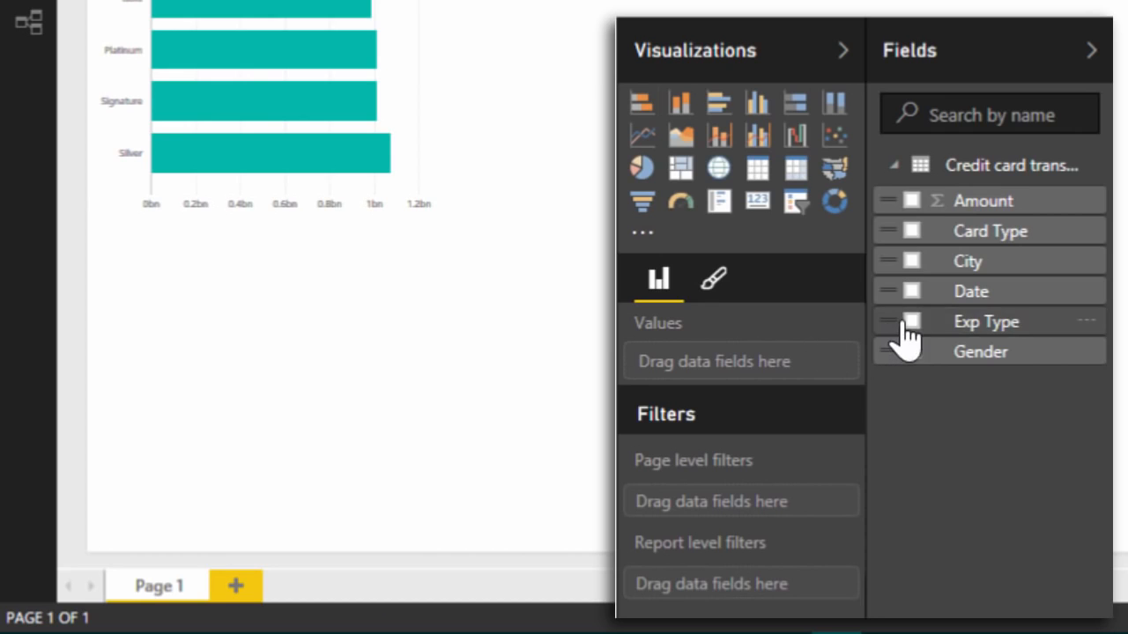
{"action": "left_click", "coordinate": [912, 323]}
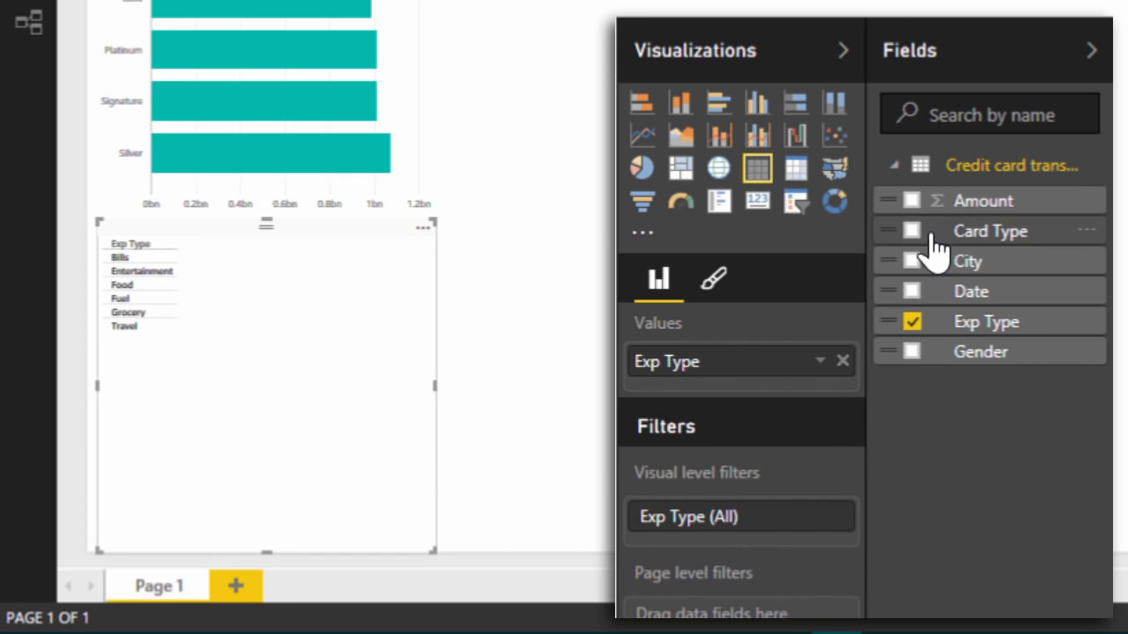
{"action": "left_click", "coordinate": [912, 201]}
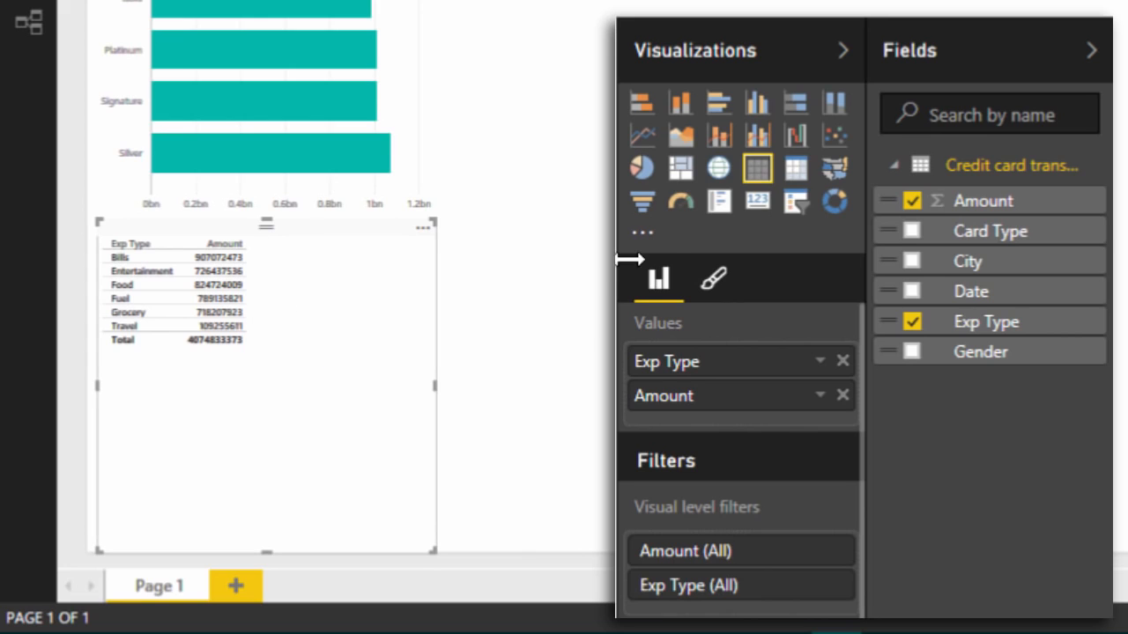
{"action": "left_click", "coordinate": [642, 176]}
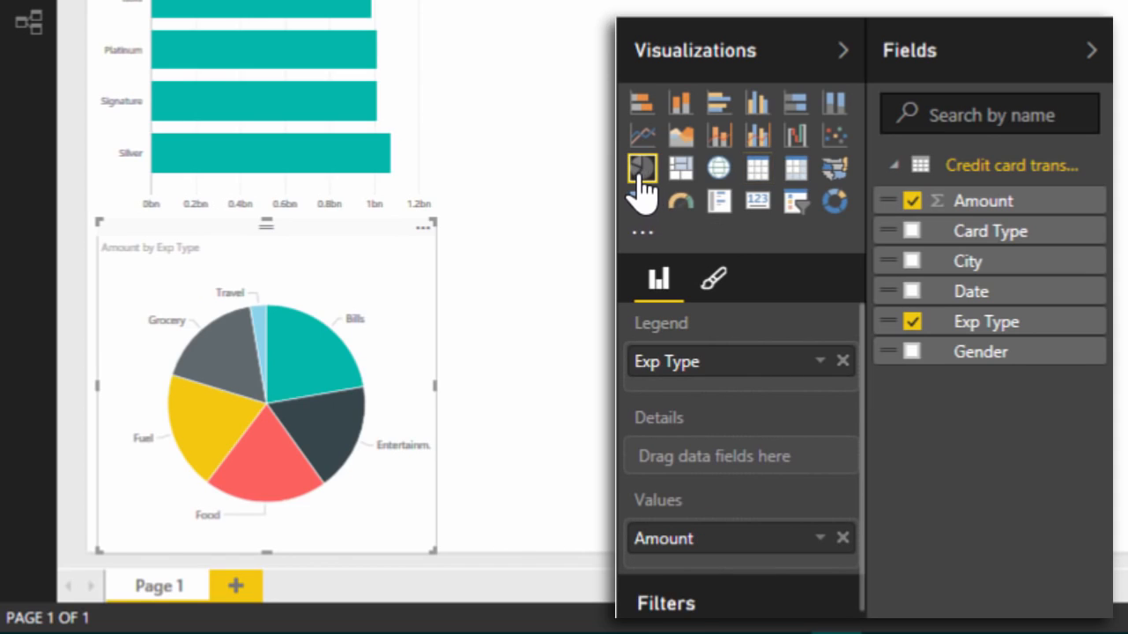
{"action": "left_click", "coordinate": [690, 173]}
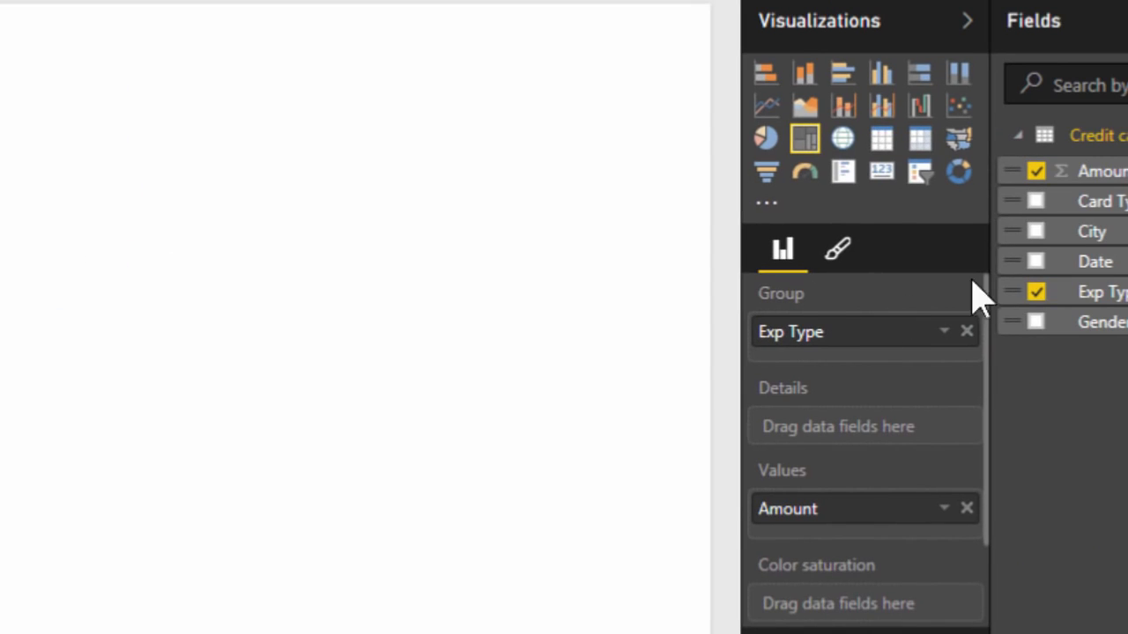
Step: Add a card visual for the Amount field on an empty area of the page and shrink it to a compact box
{"action": "left_click", "coordinate": [431, 193]}
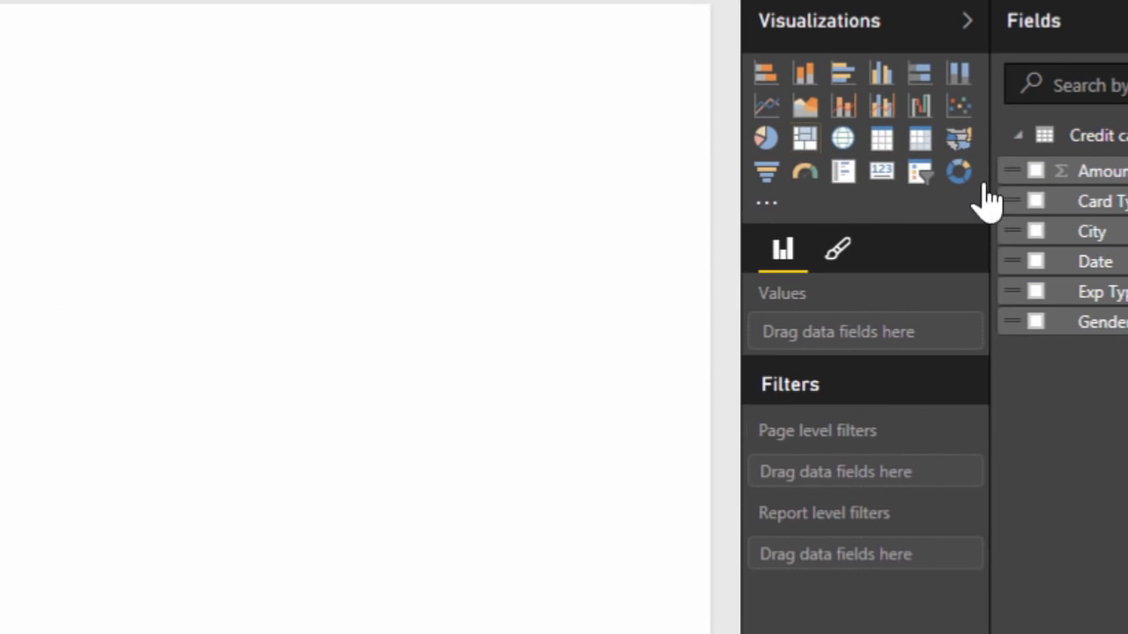
{"action": "left_click_drag", "start_coordinate": [1098, 185], "coordinate": [224, 98]}
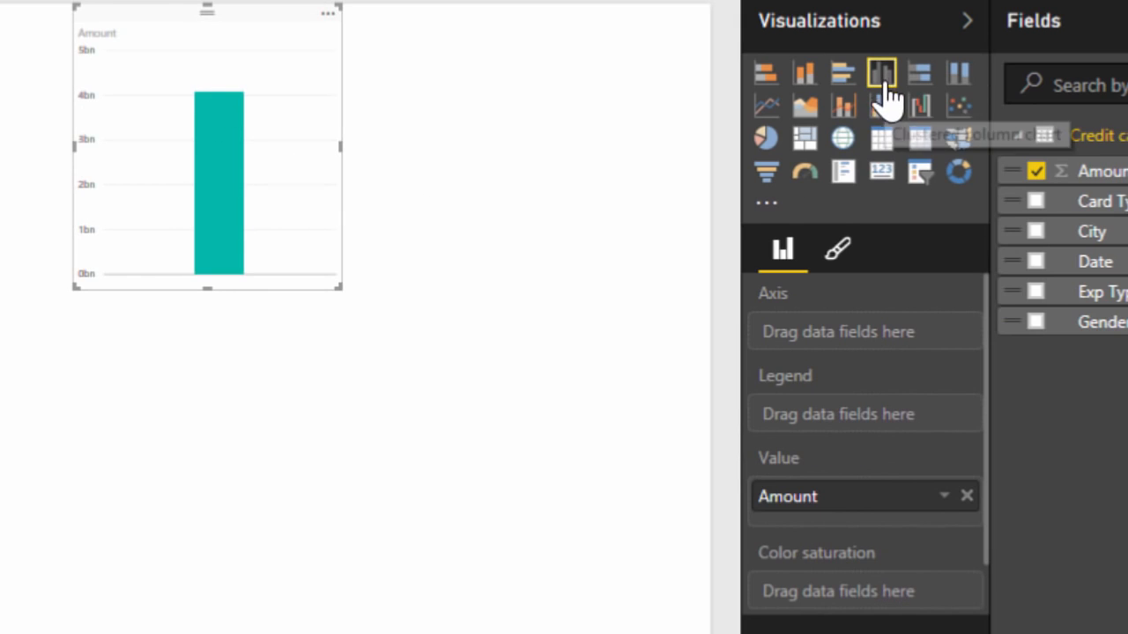
{"action": "left_click", "coordinate": [884, 187]}
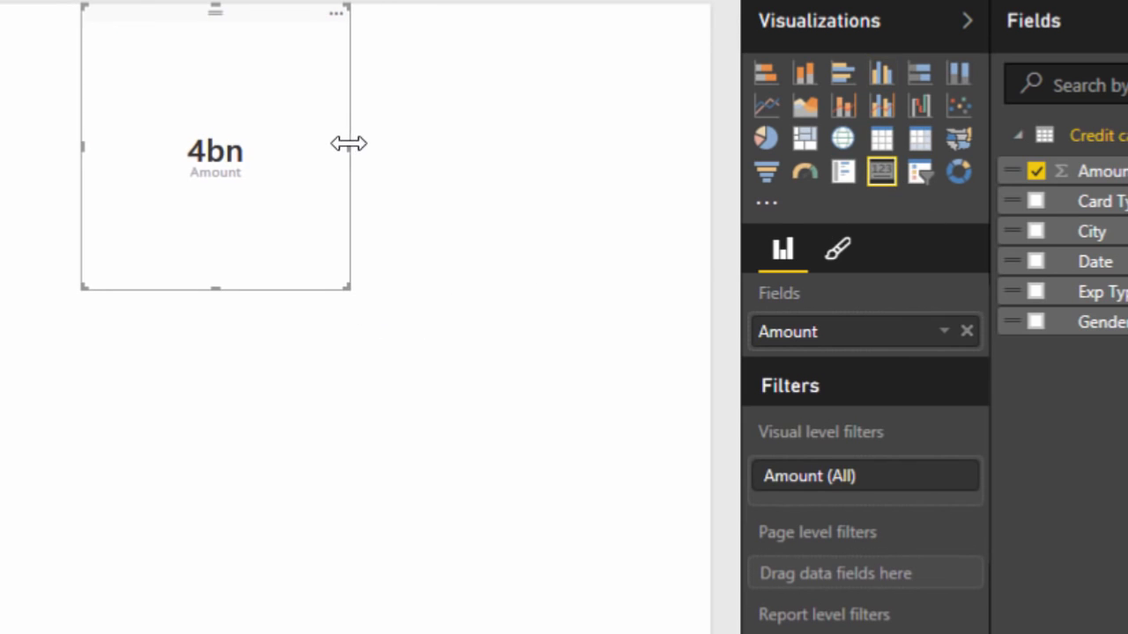
{"action": "left_click_drag", "start_coordinate": [348, 287], "coordinate": [236, 74]}
{"action": "left_click_drag", "start_coordinate": [213, 76], "coordinate": [316, 85]}
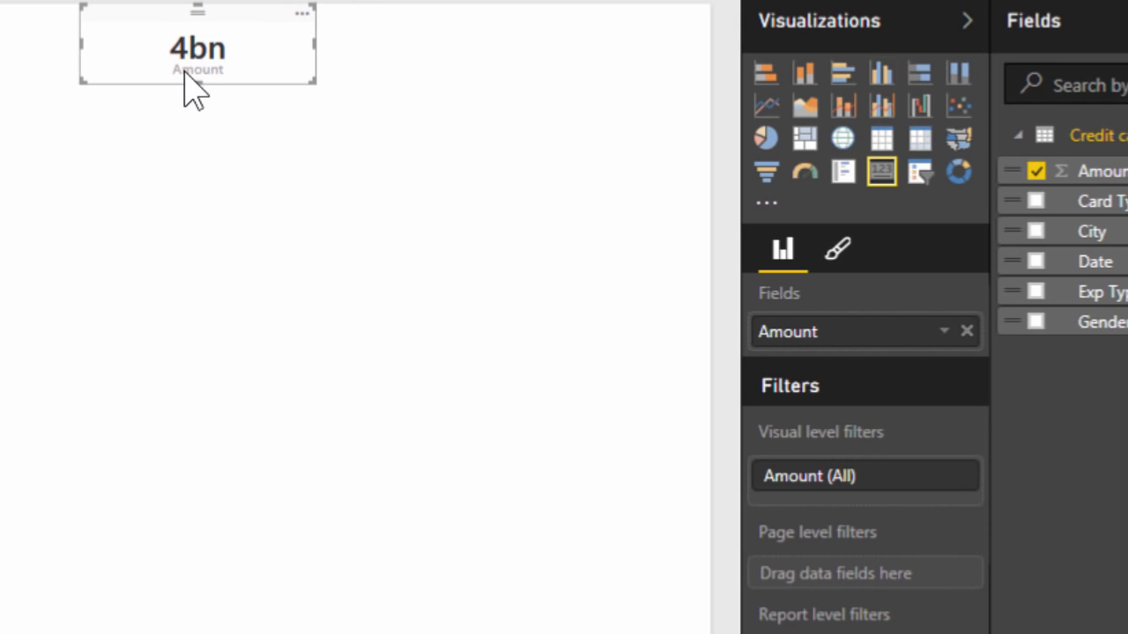
Step: Set the display units of the Amount card's data label to None
{"action": "left_click", "coordinate": [838, 254]}
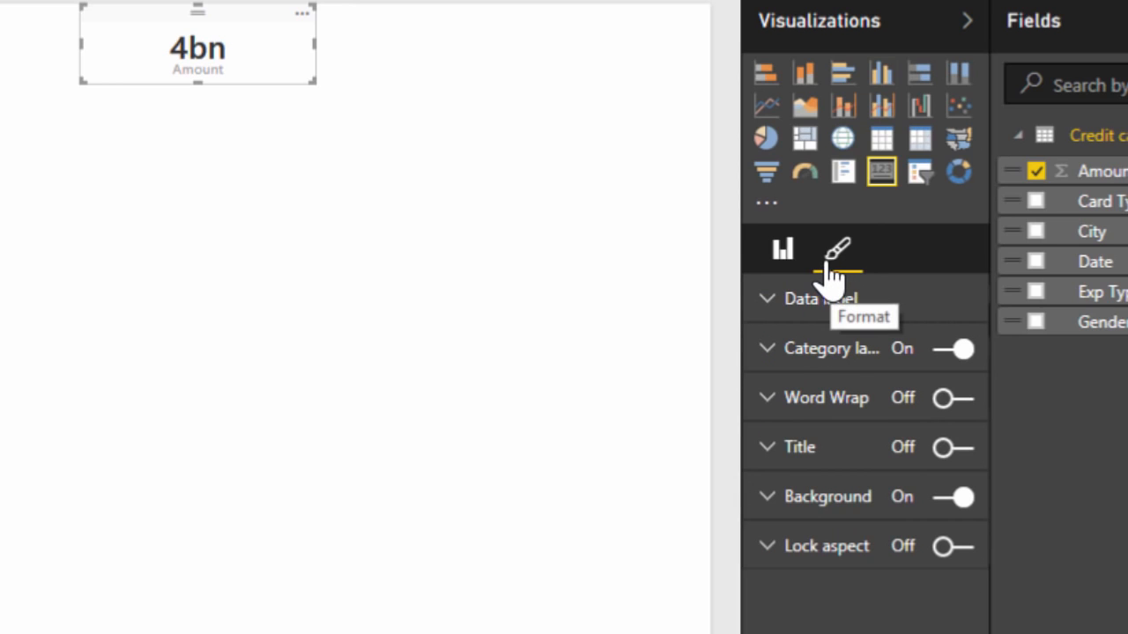
{"action": "left_click", "coordinate": [784, 260]}
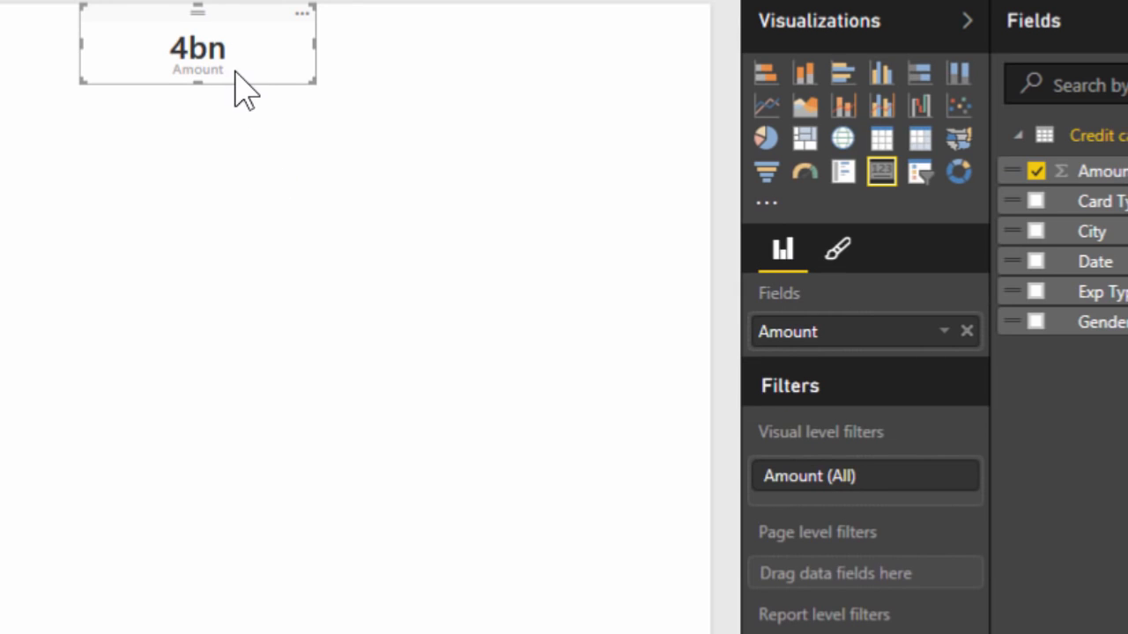
{"action": "left_click", "coordinate": [841, 268]}
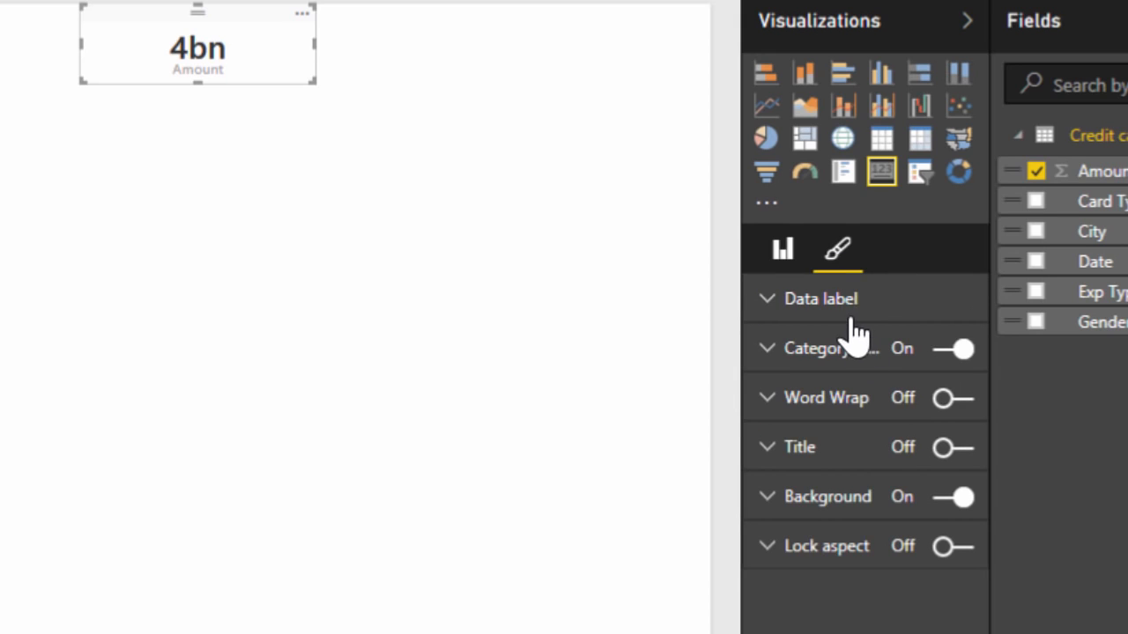
{"action": "left_click", "coordinate": [848, 306]}
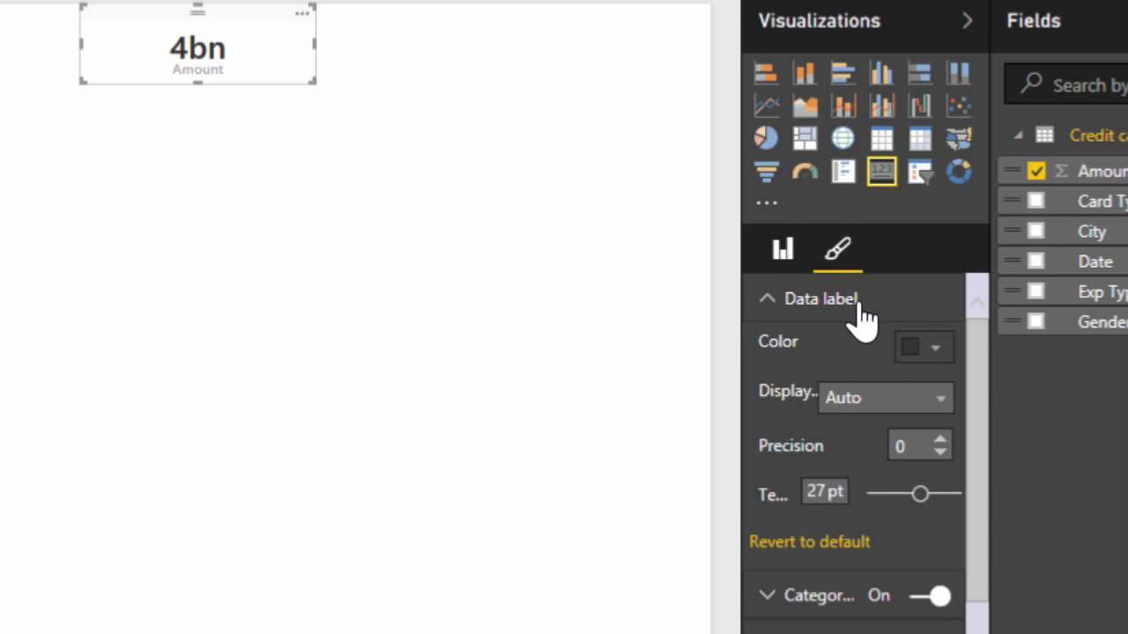
{"action": "left_click", "coordinate": [942, 414]}
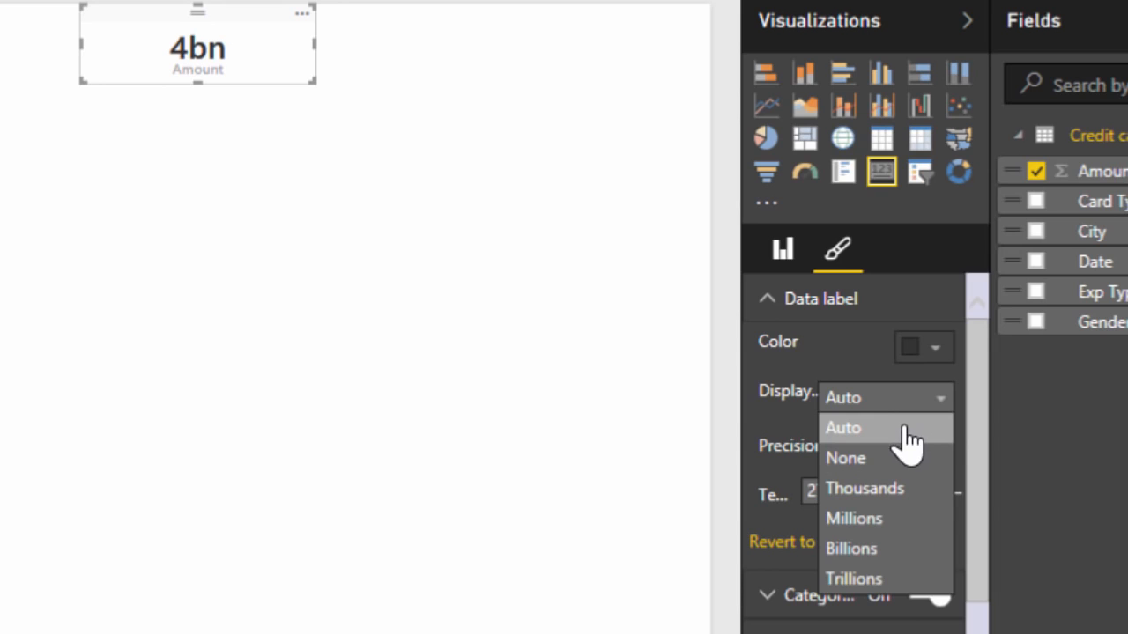
{"action": "left_click", "coordinate": [886, 458]}
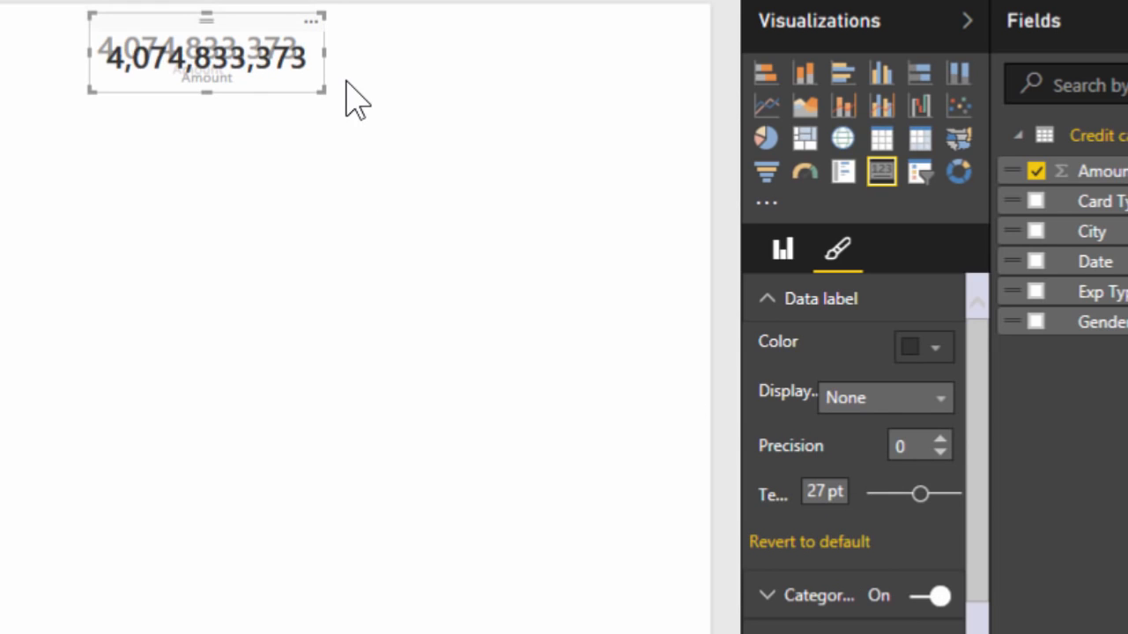
Step: Duplicate the Amount card twice, set one copy to Count and the other to Average, and arrange the three cards in a row
{"action": "left_click_drag", "start_coordinate": [294, 90], "coordinate": [529, 94]}
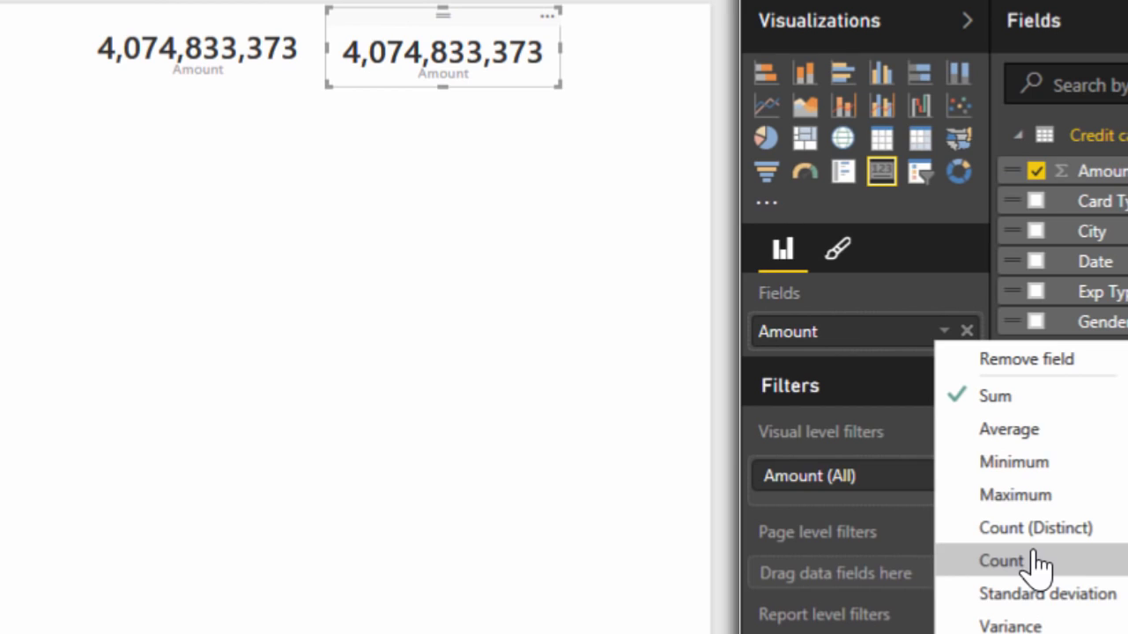
{"action": "left_click", "coordinate": [1002, 561]}
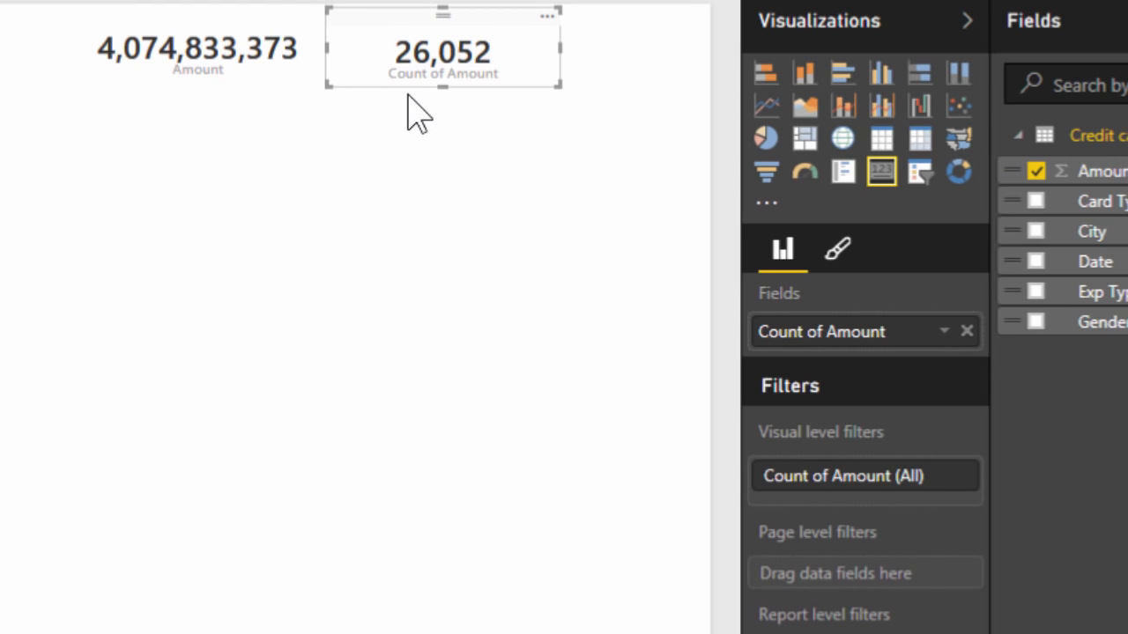
{"action": "key", "text": "ctrl+c"}
{"action": "key", "text": "ctrl+v"}
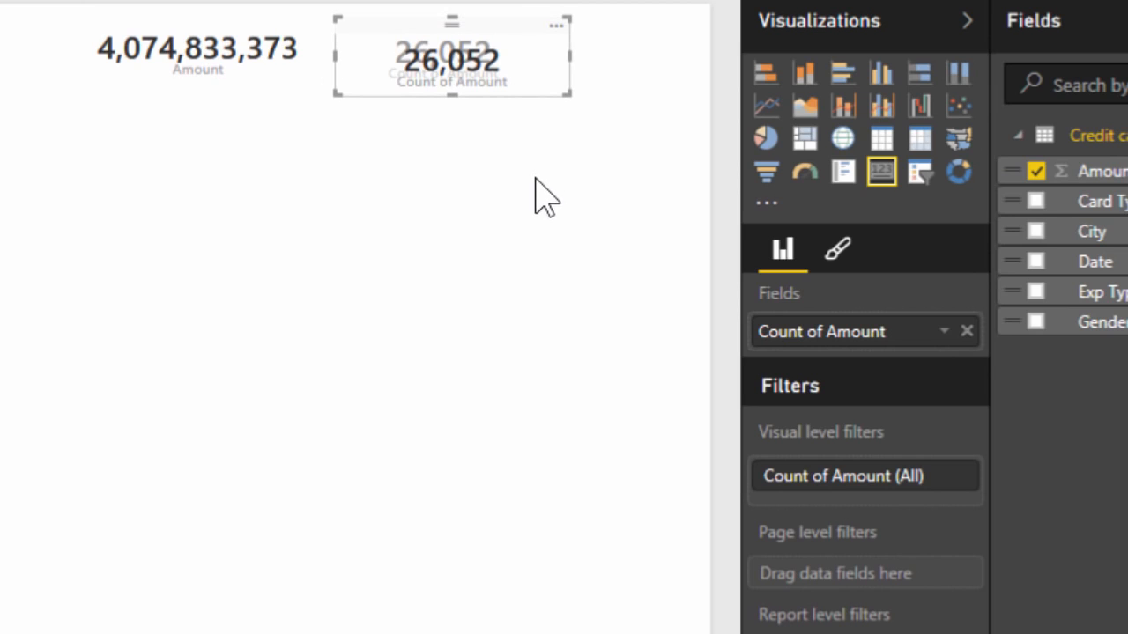
{"action": "left_click", "coordinate": [943, 332]}
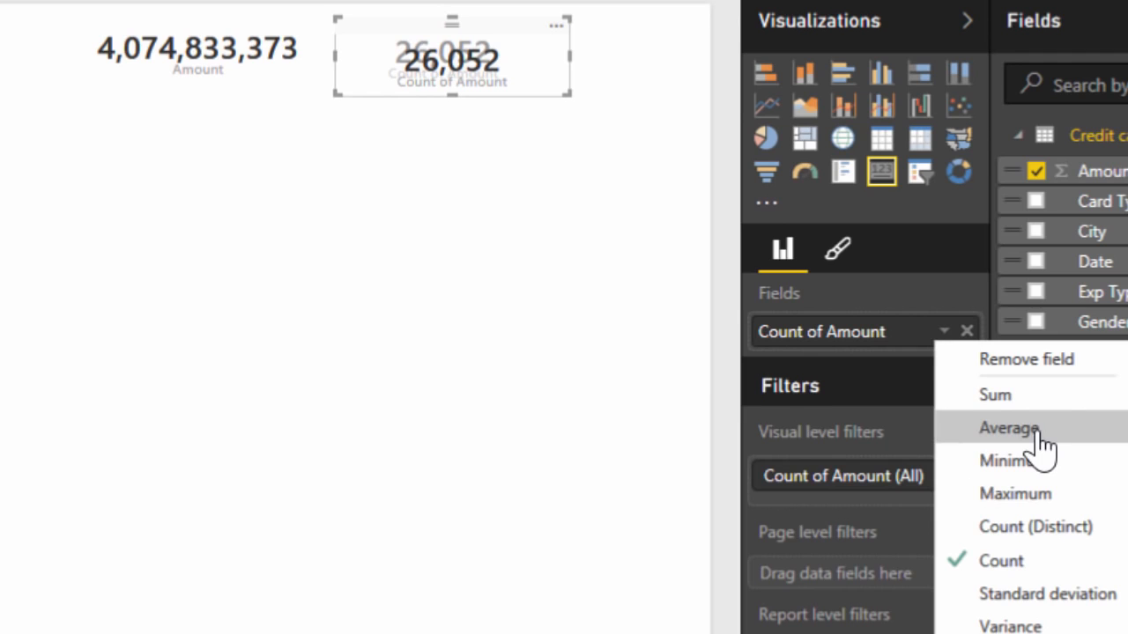
{"action": "left_click", "coordinate": [1008, 428]}
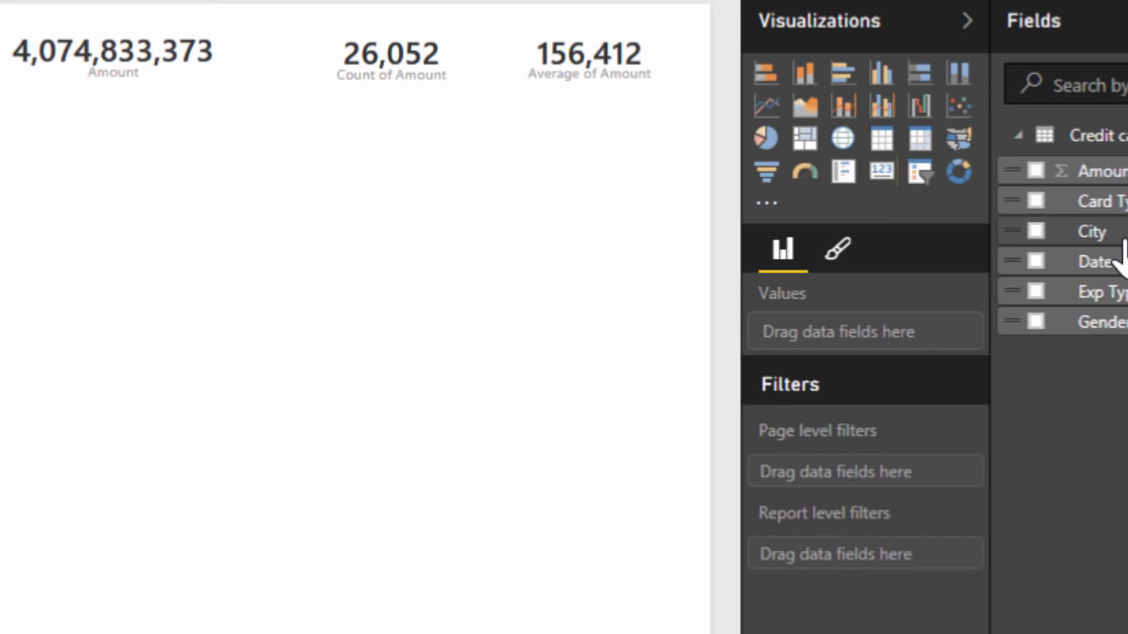
Step: Add a map visual with City as the location and Amount as the value below the row of cards
{"action": "left_click_drag", "start_coordinate": [1122, 236], "coordinate": [254, 362]}
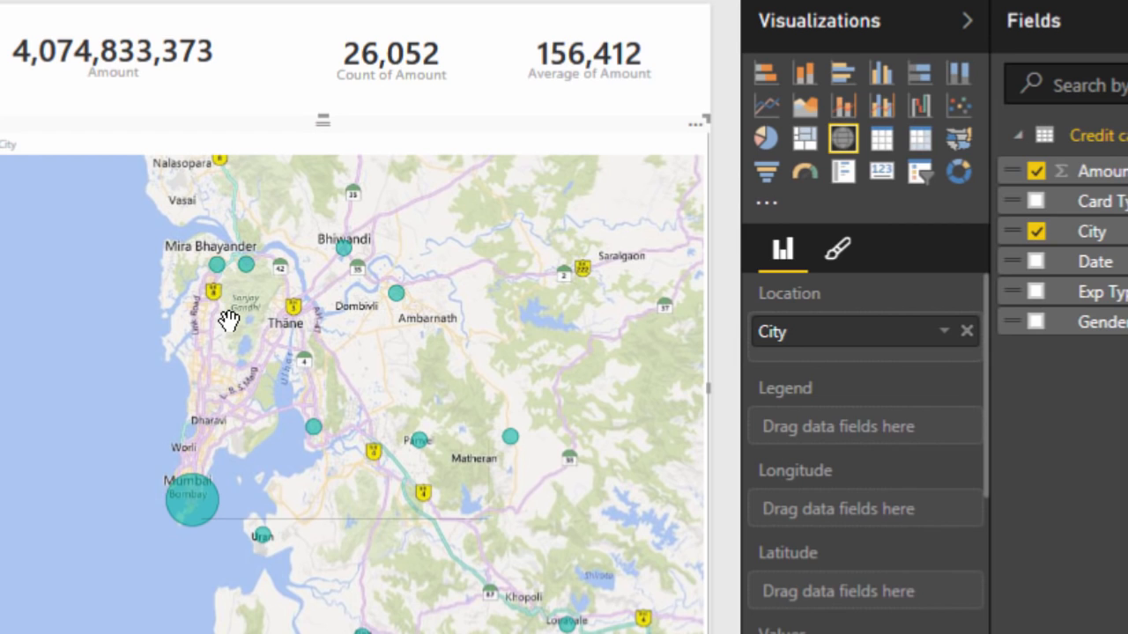
Step: Cross-filter the report by the Food expense type and zoom into the west coast cities on the Amount by City map
{"action": "mouse_move", "coordinate": [215, 264]}
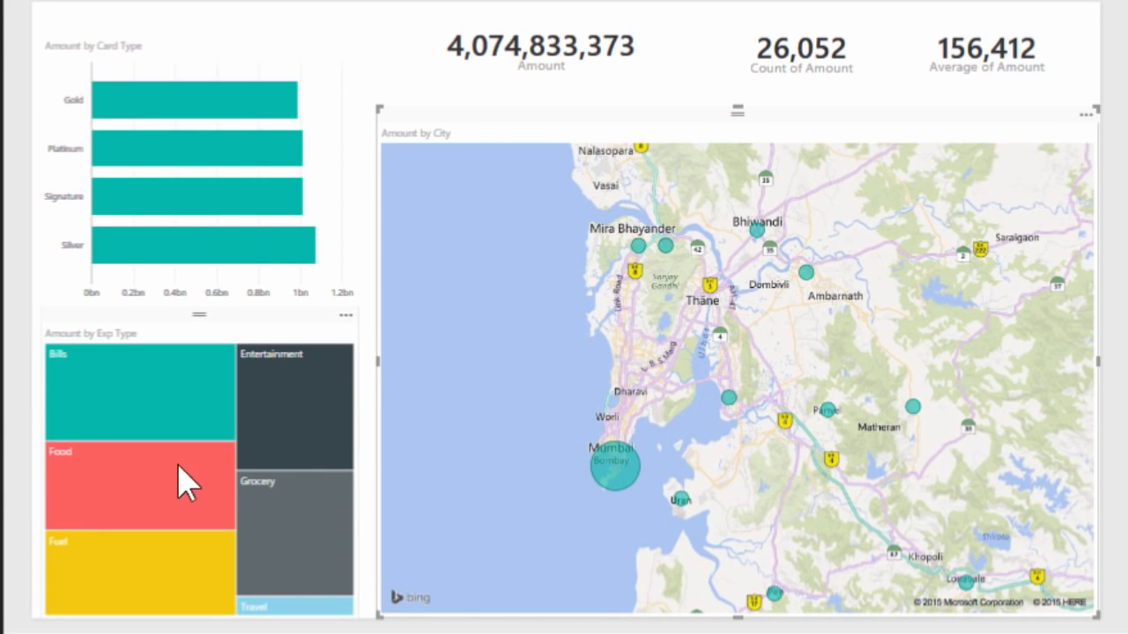
{"action": "mouse_move", "coordinate": [147, 481]}
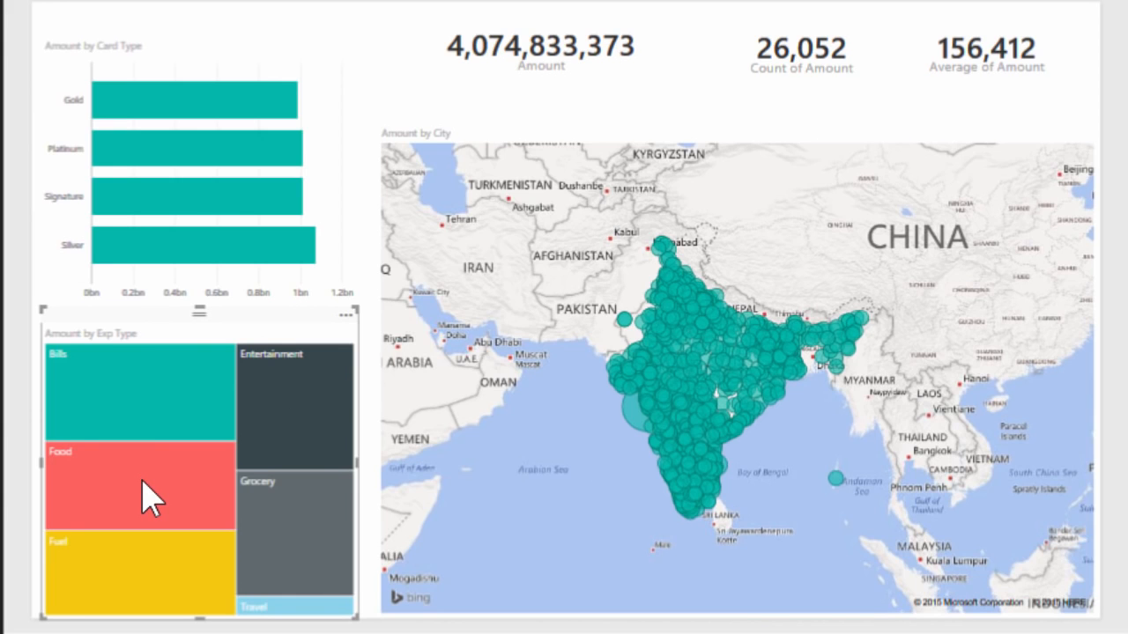
{"action": "left_click", "coordinate": [143, 484]}
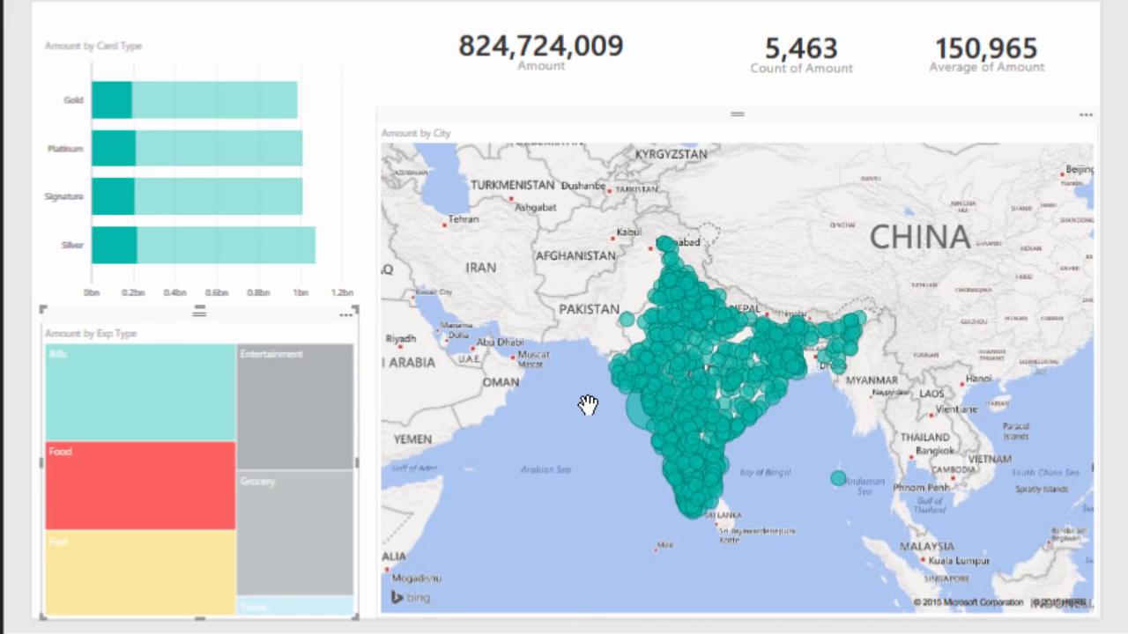
{"action": "scroll", "coordinate": [587, 402], "scroll_direction": "up", "scroll_amount": 5}
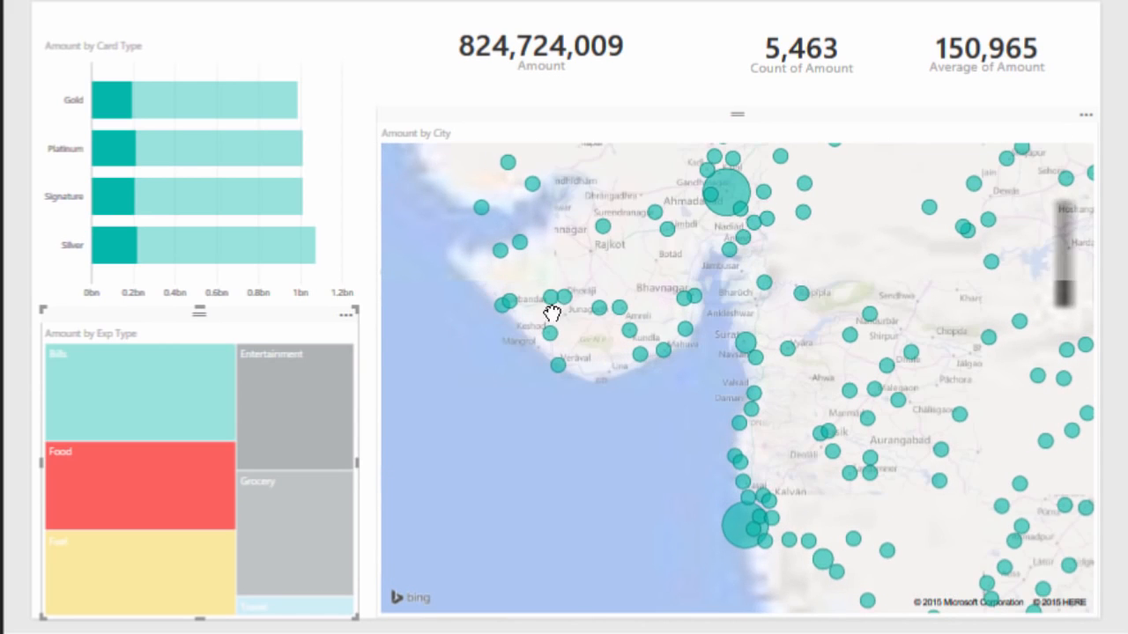
{"action": "scroll", "coordinate": [533, 236], "scroll_direction": "down", "scroll_amount": 2}
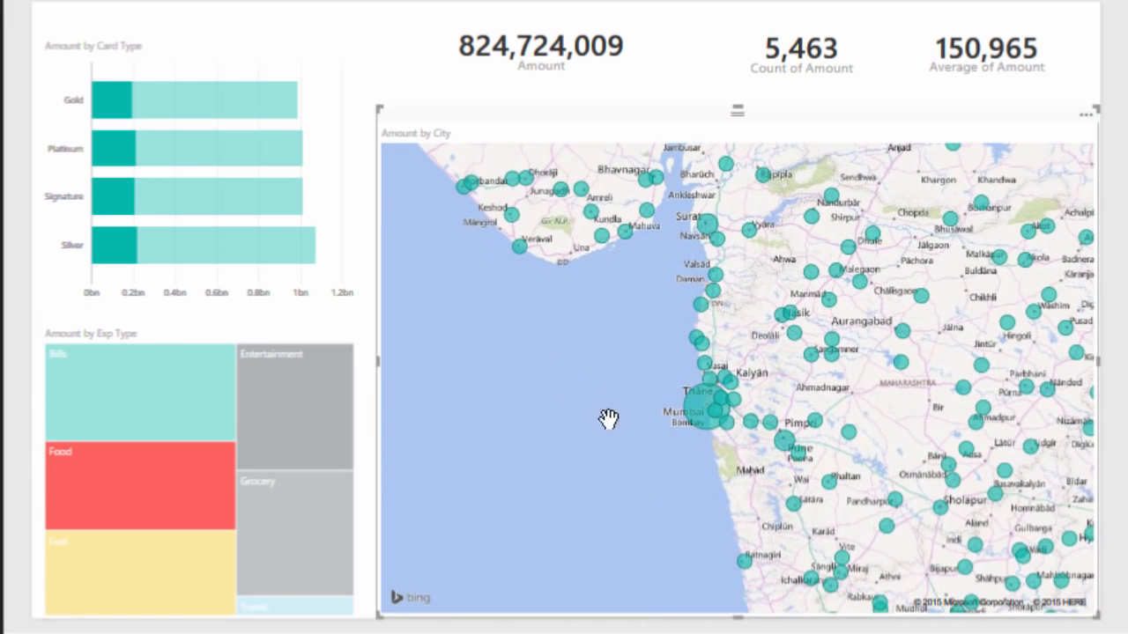
{"action": "mouse_move", "coordinate": [688, 407]}
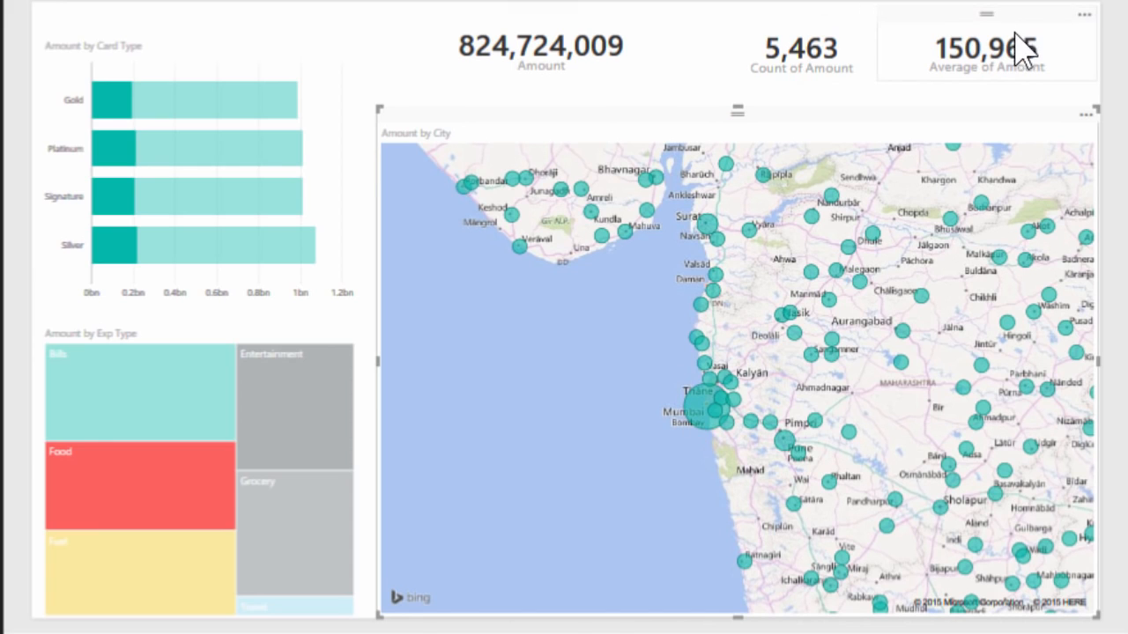
{"action": "mouse_move", "coordinate": [315, 392]}
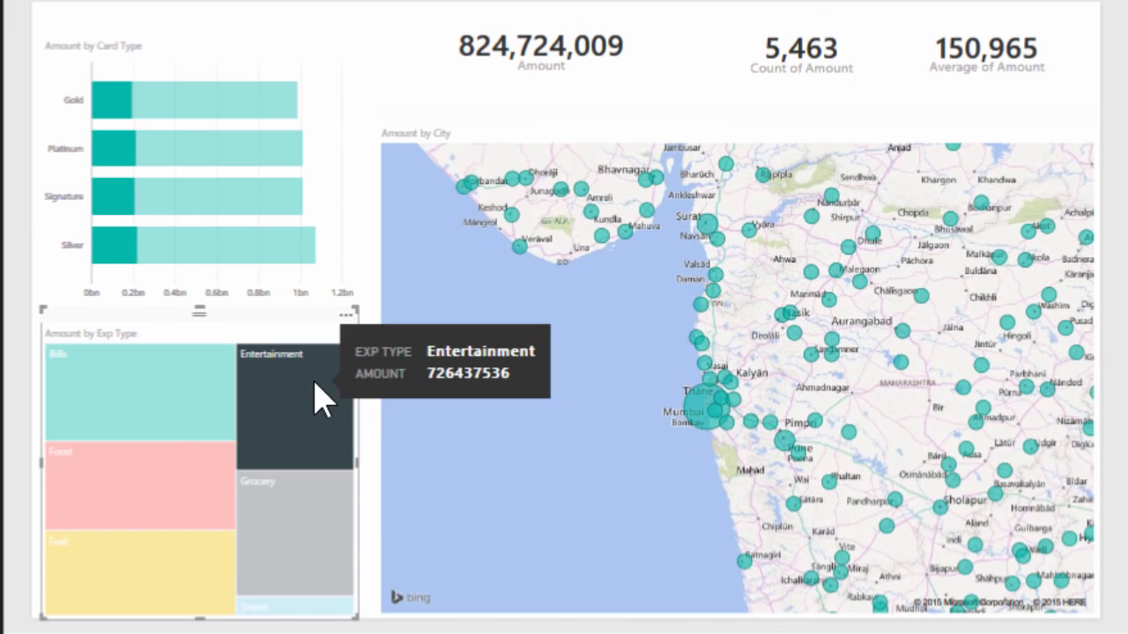
Step: Cross-filter the report by the Signature and Gold card types together, and by the Greater Mumbai bubble on the map
{"action": "left_click", "coordinate": [242, 212]}
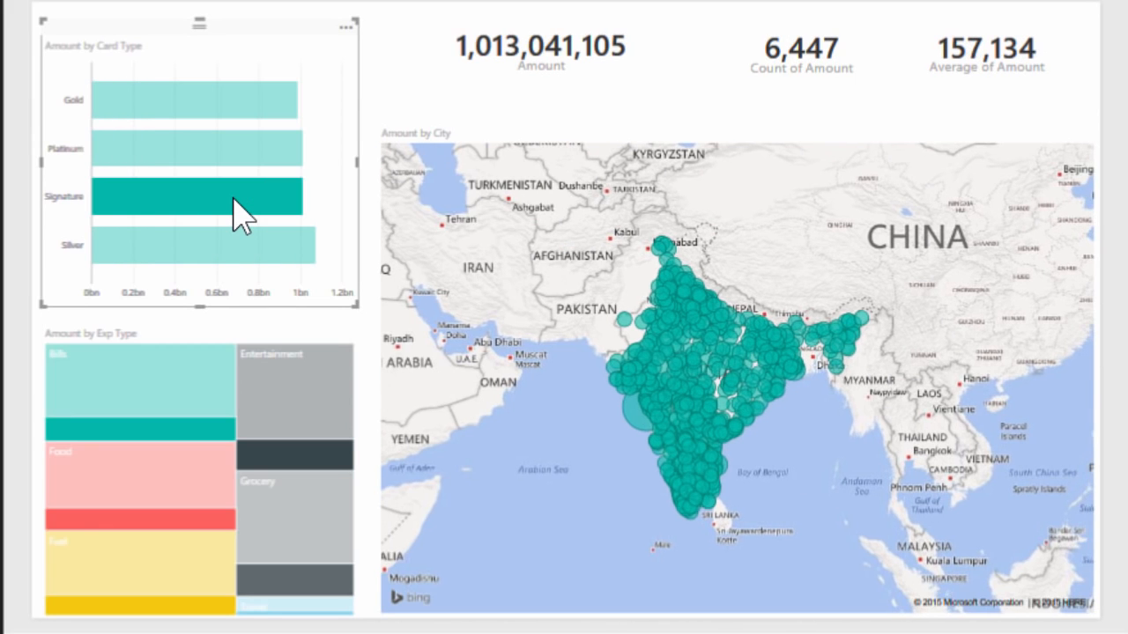
{"action": "left_click", "coordinate": [218, 101], "text": "ctrl"}
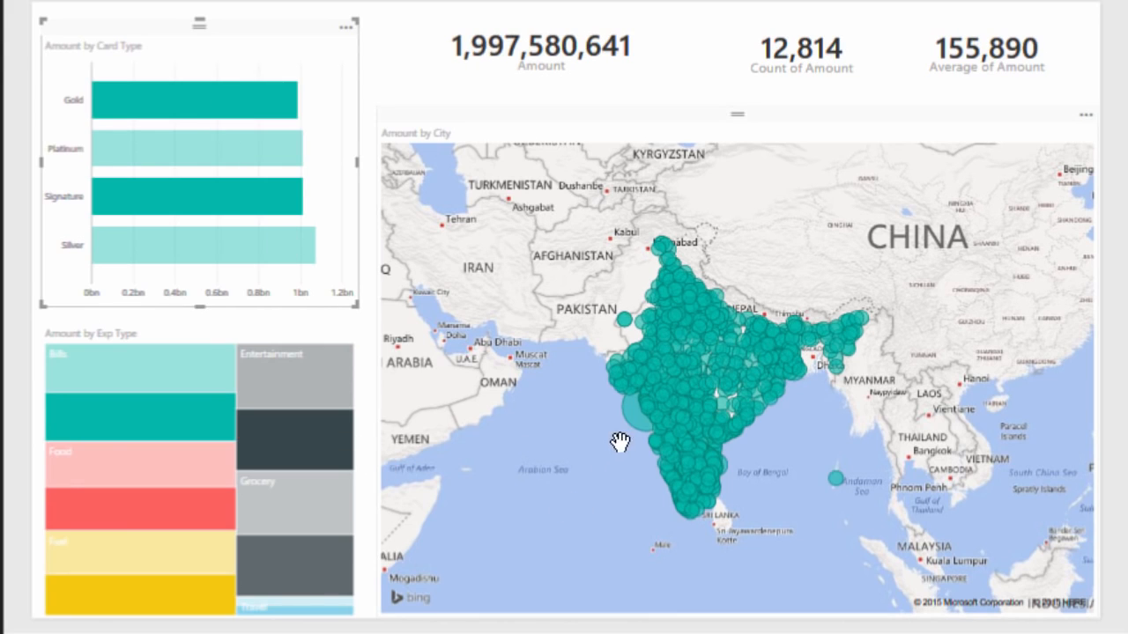
{"action": "mouse_move", "coordinate": [629, 415]}
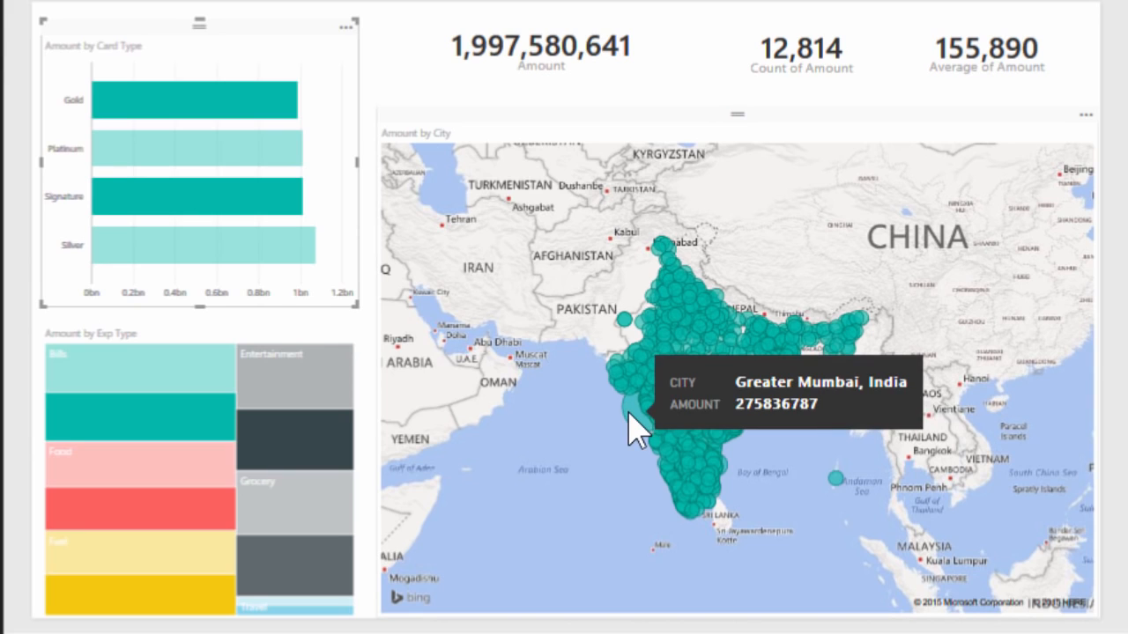
{"action": "left_click", "coordinate": [619, 458]}
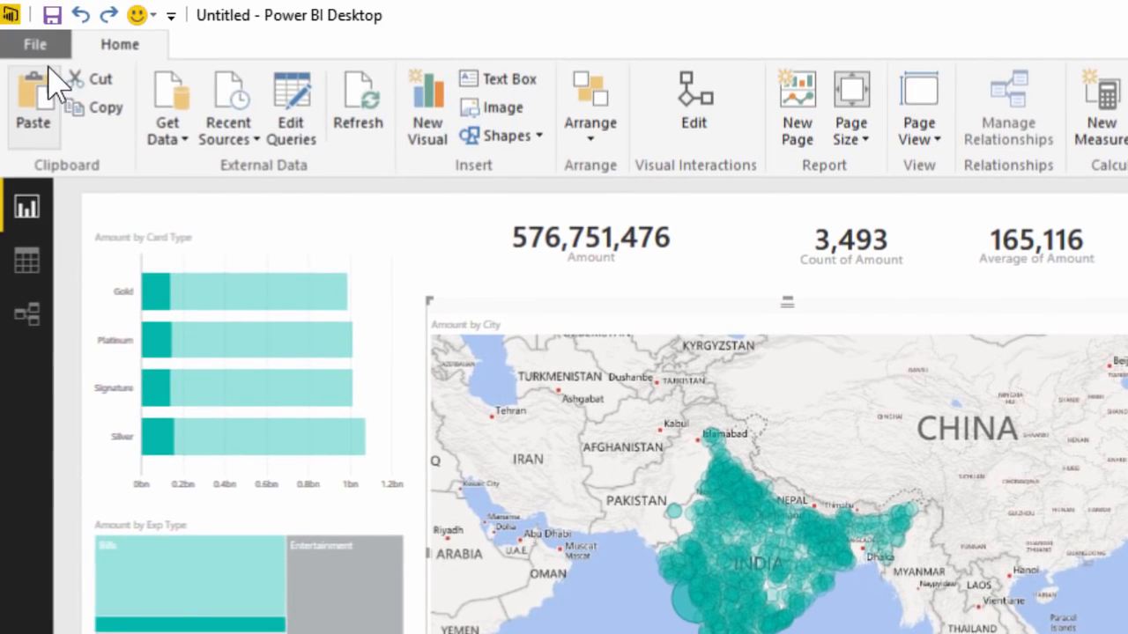
Step: Save the report as Demo - Simple.pbix in the Demo folder
{"action": "left_click", "coordinate": [35, 10]}
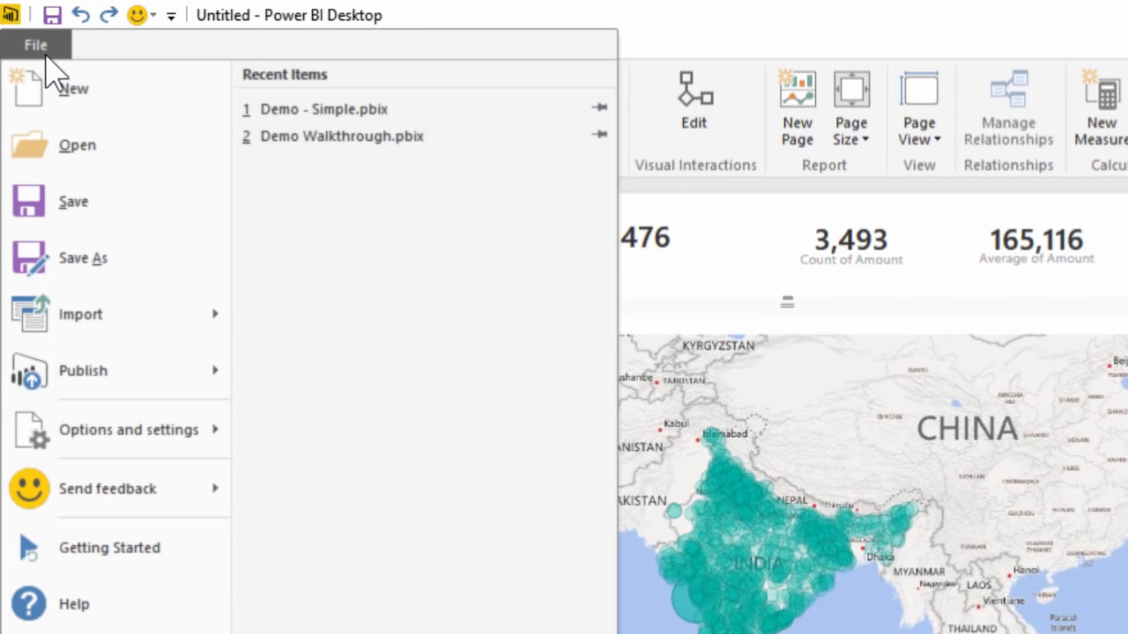
{"action": "left_click", "coordinate": [92, 213]}
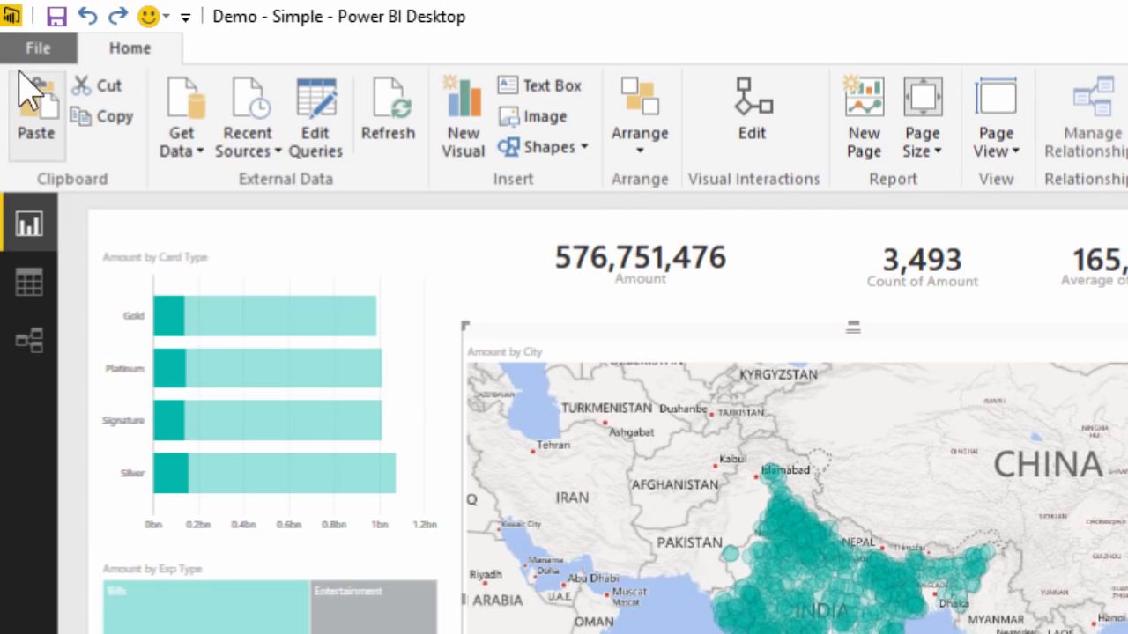
Step: Publish the report to Power BI and open the published Demo - Simple report in the browser
{"action": "left_click", "coordinate": [35, 51]}
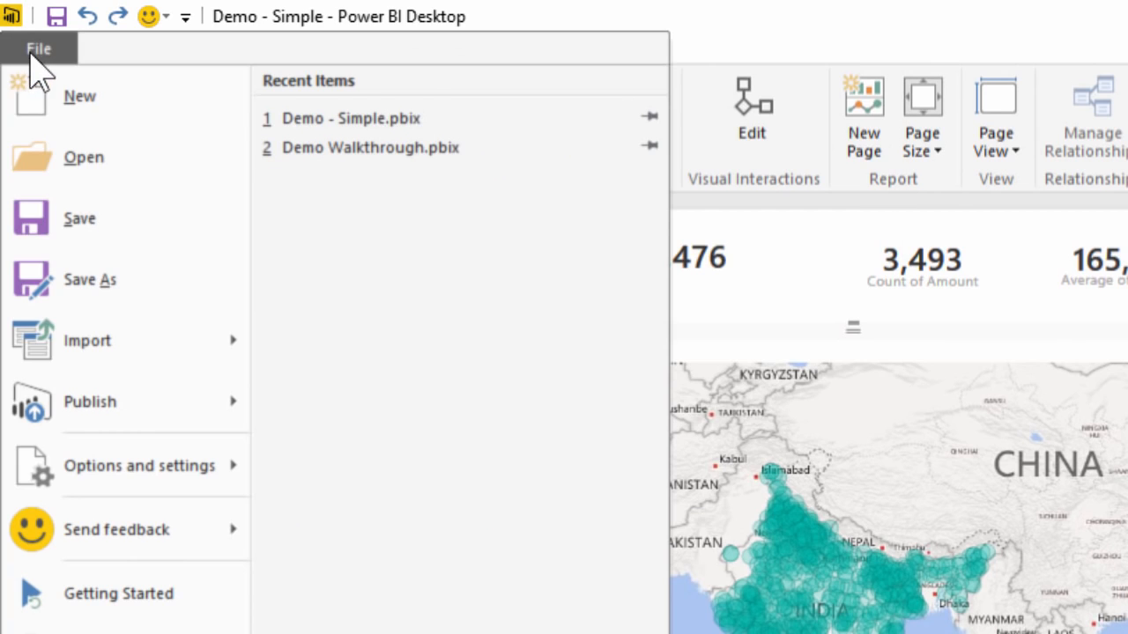
{"action": "mouse_move", "coordinate": [109, 549]}
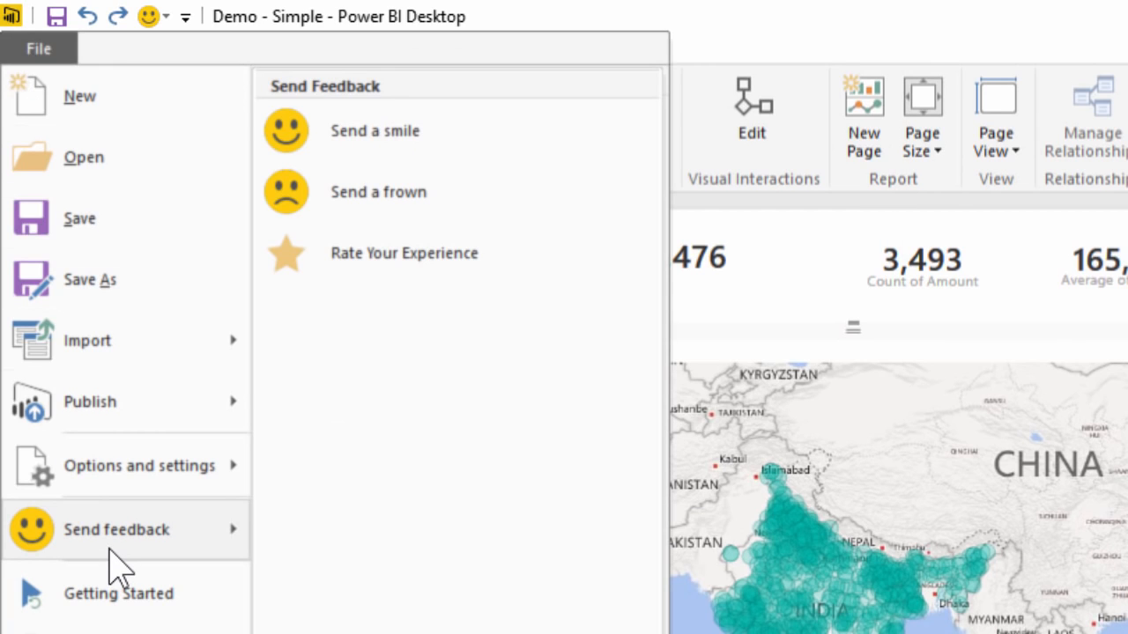
{"action": "mouse_move", "coordinate": [139, 414]}
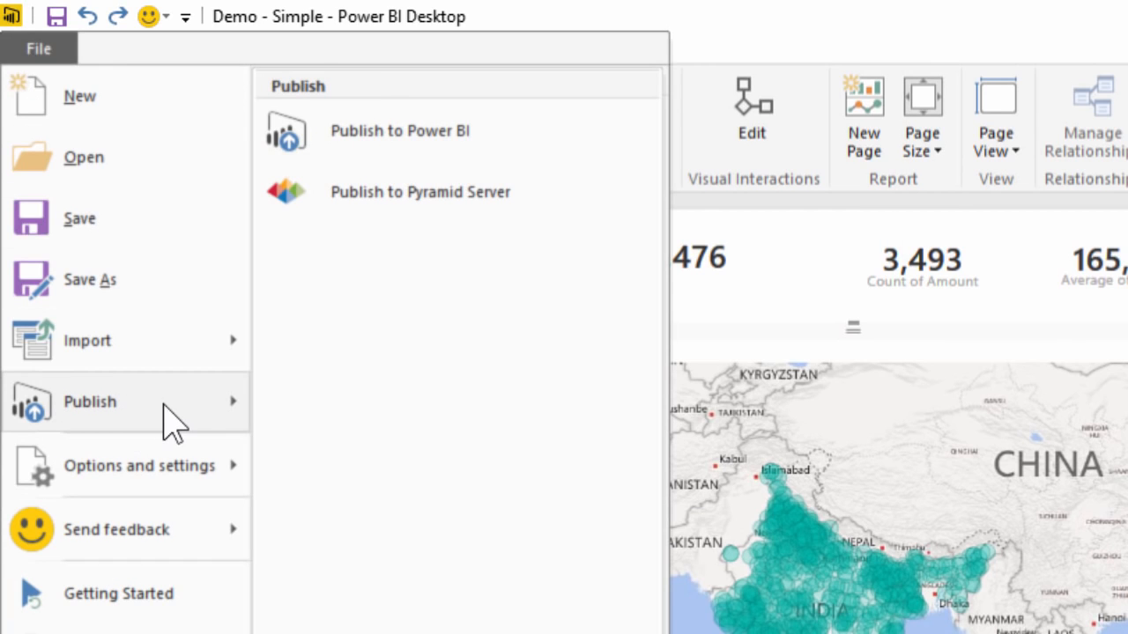
{"action": "left_click", "coordinate": [361, 165]}
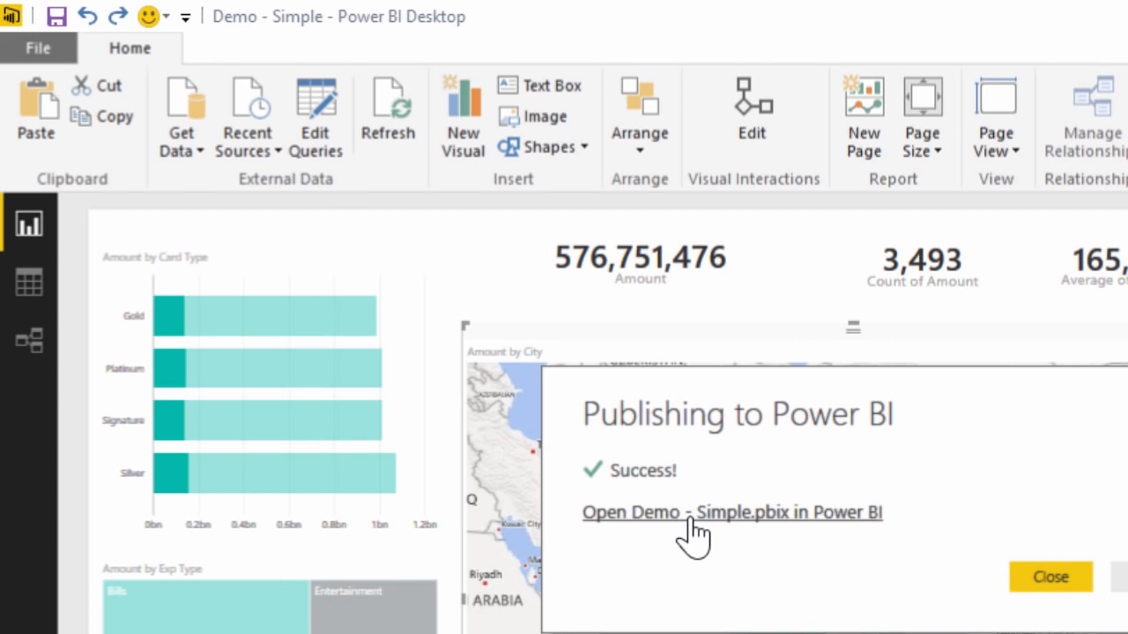
{"action": "left_click", "coordinate": [688, 515]}
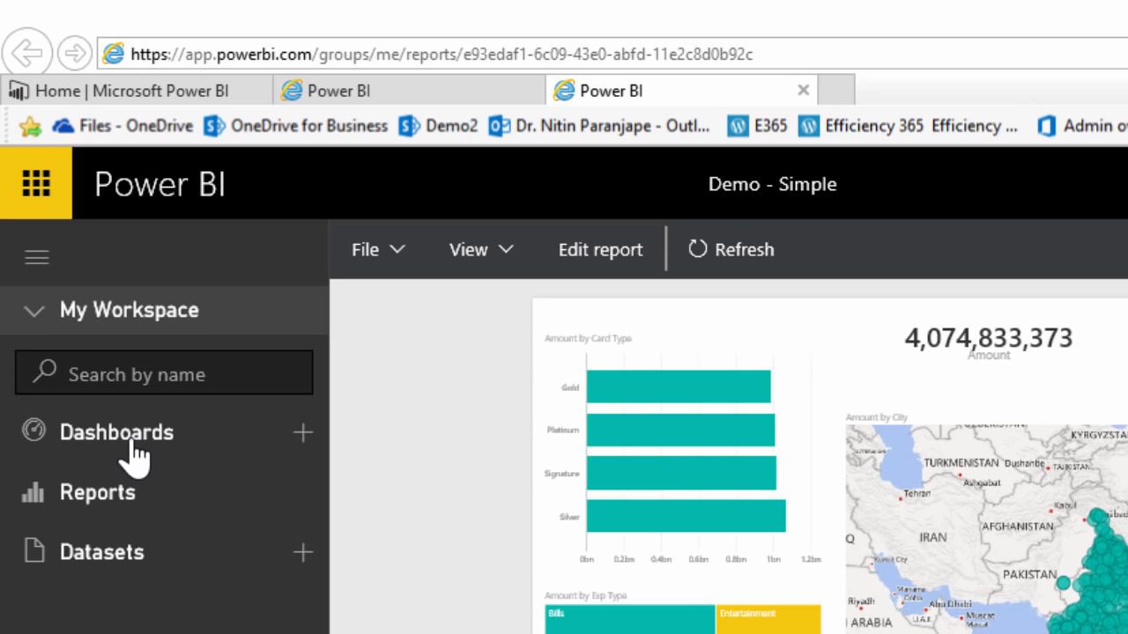
Step: Look for the Demo - Simple entries in the workspace's Reports and Datasets lists
{"action": "left_click", "coordinate": [126, 504]}
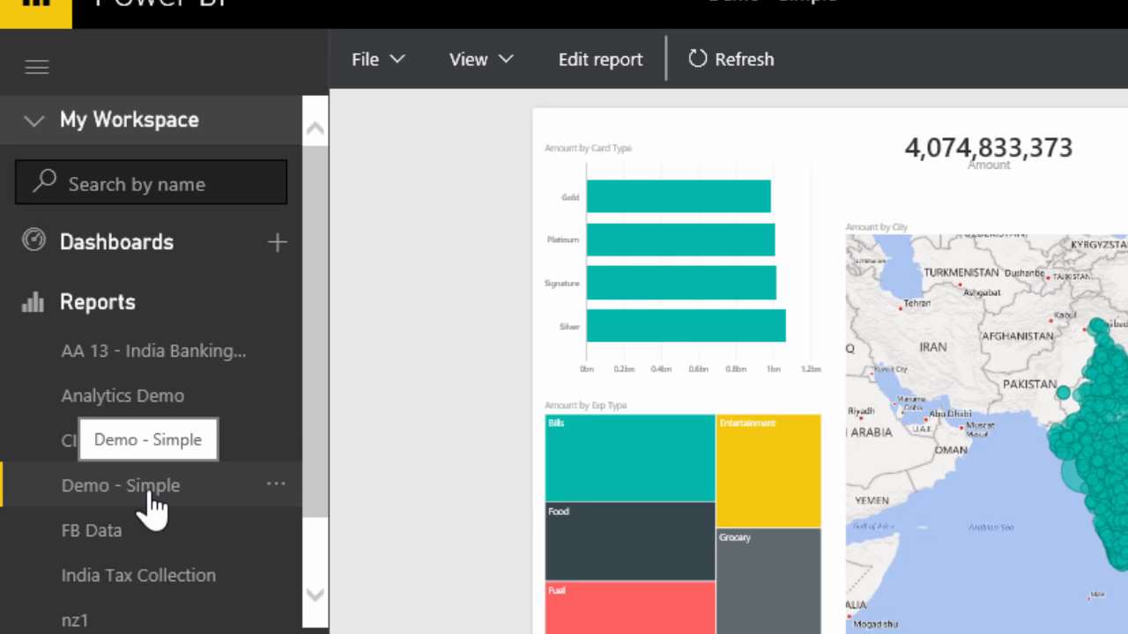
{"action": "left_click", "coordinate": [72, 310]}
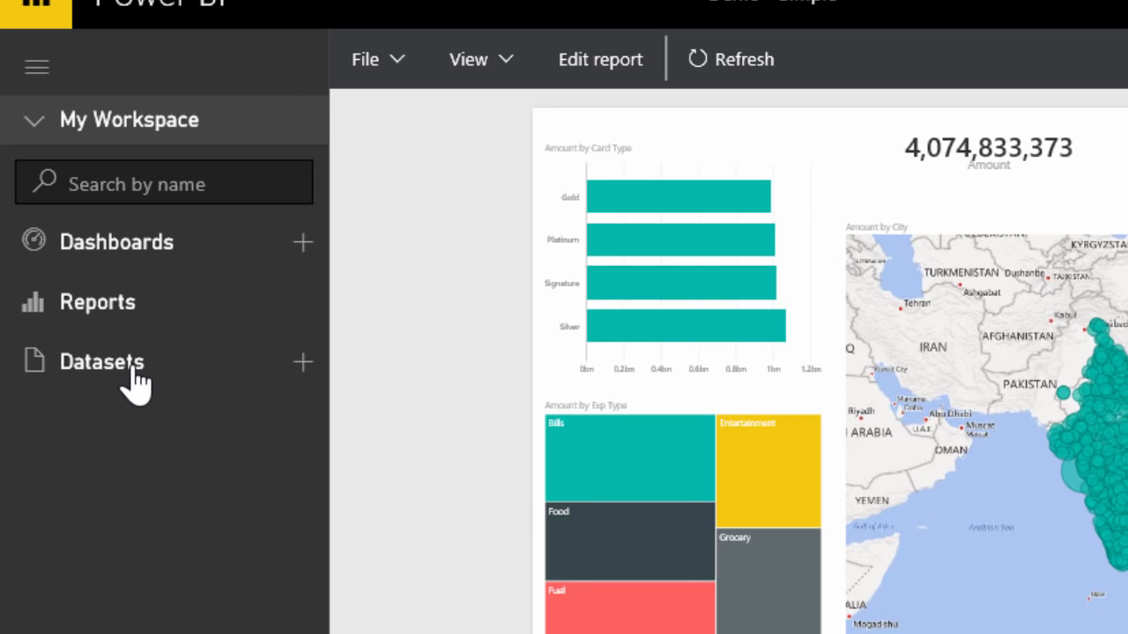
{"action": "left_click", "coordinate": [135, 373]}
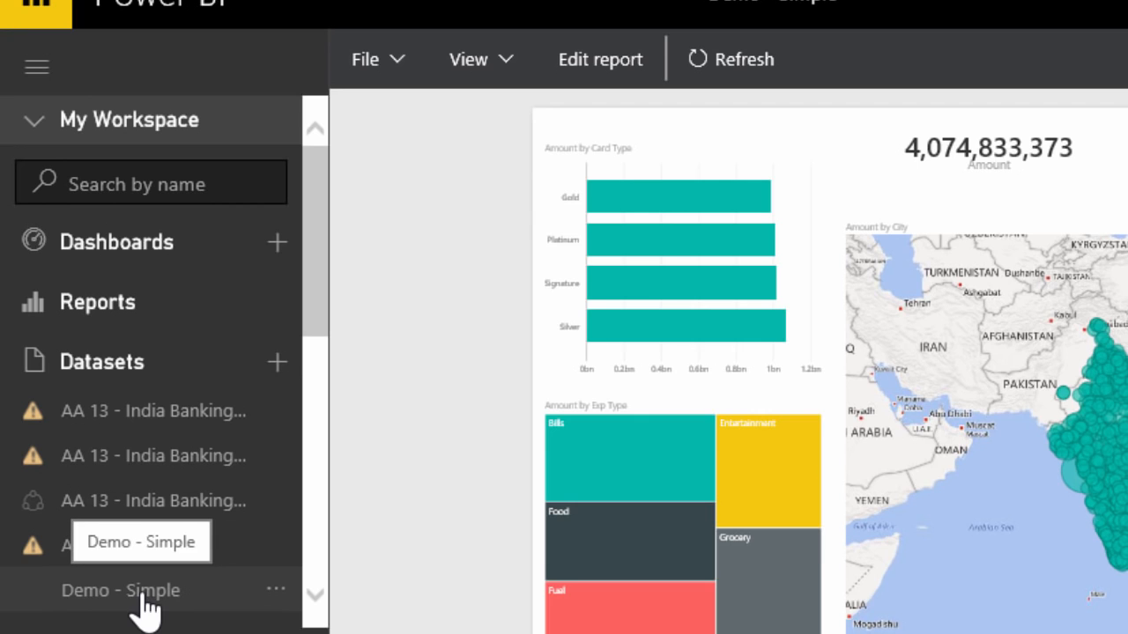
{"action": "left_click", "coordinate": [79, 362]}
{"action": "left_click", "coordinate": [93, 304]}
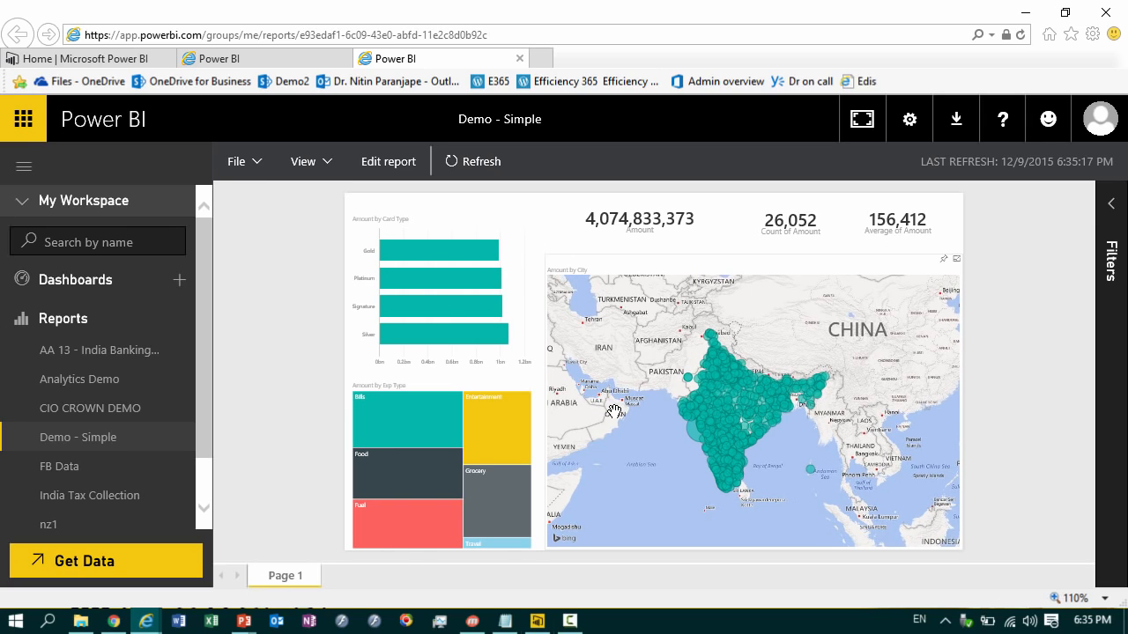
Step: Cross-filter the published report by single card types, including Silver and Platinum, and clear the selection
{"action": "left_click", "coordinate": [478, 336]}
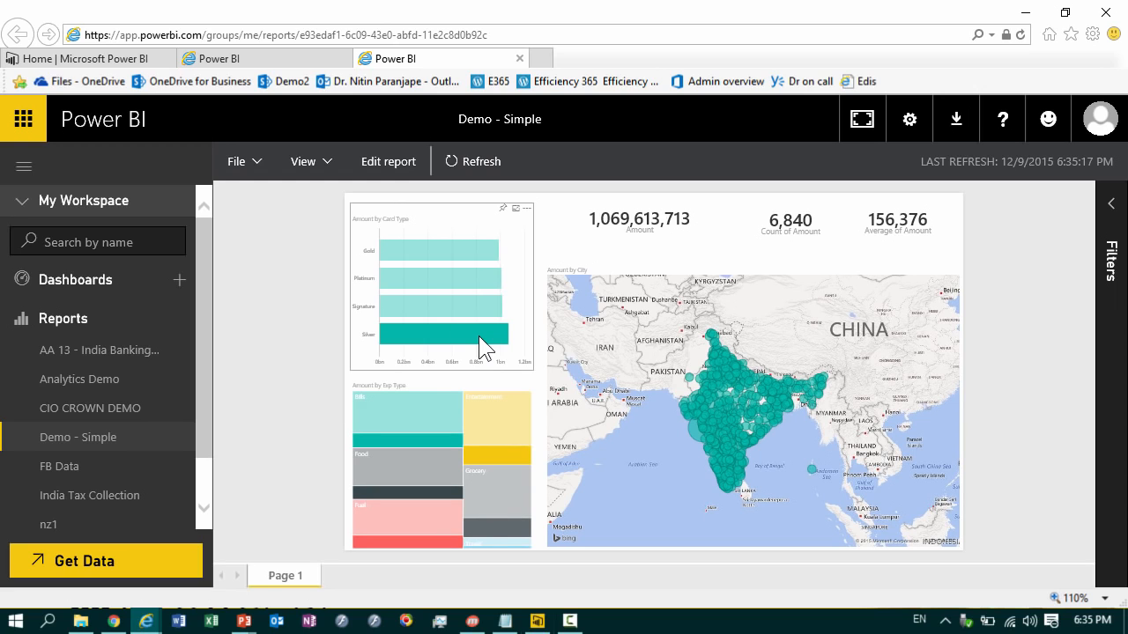
{"action": "left_click", "coordinate": [425, 283]}
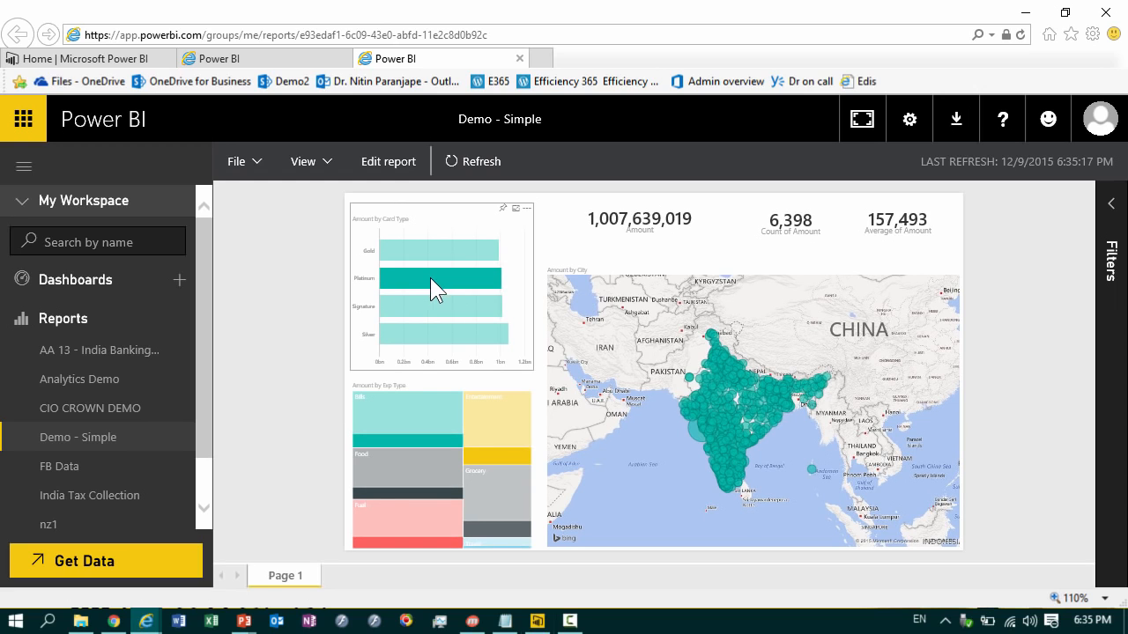
{"action": "left_click", "coordinate": [443, 333]}
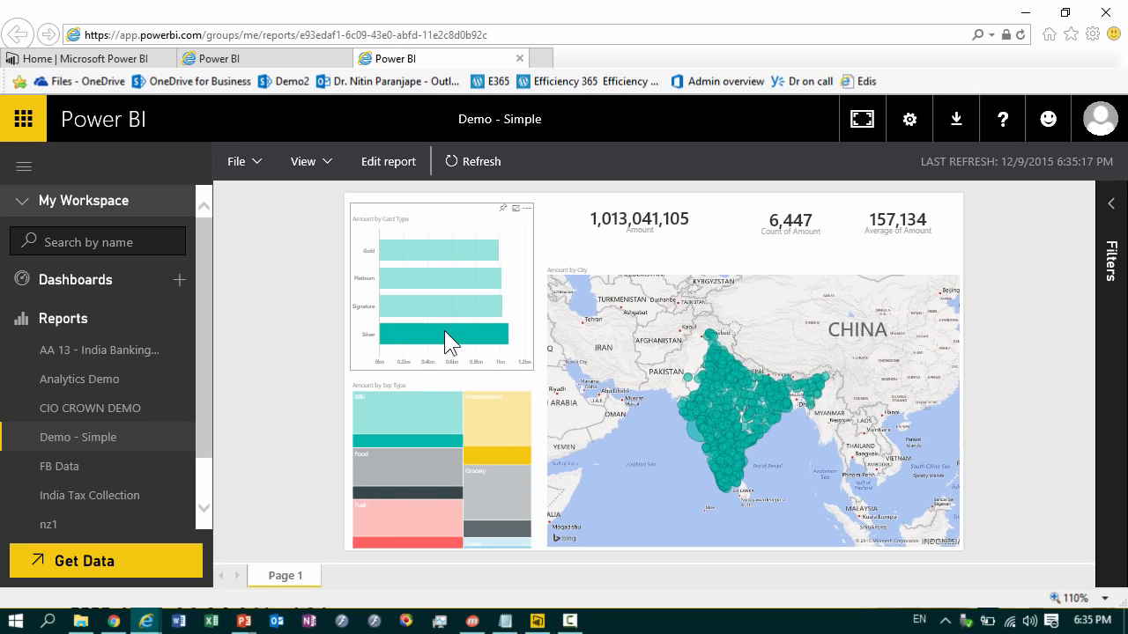
{"action": "left_click", "coordinate": [444, 333]}
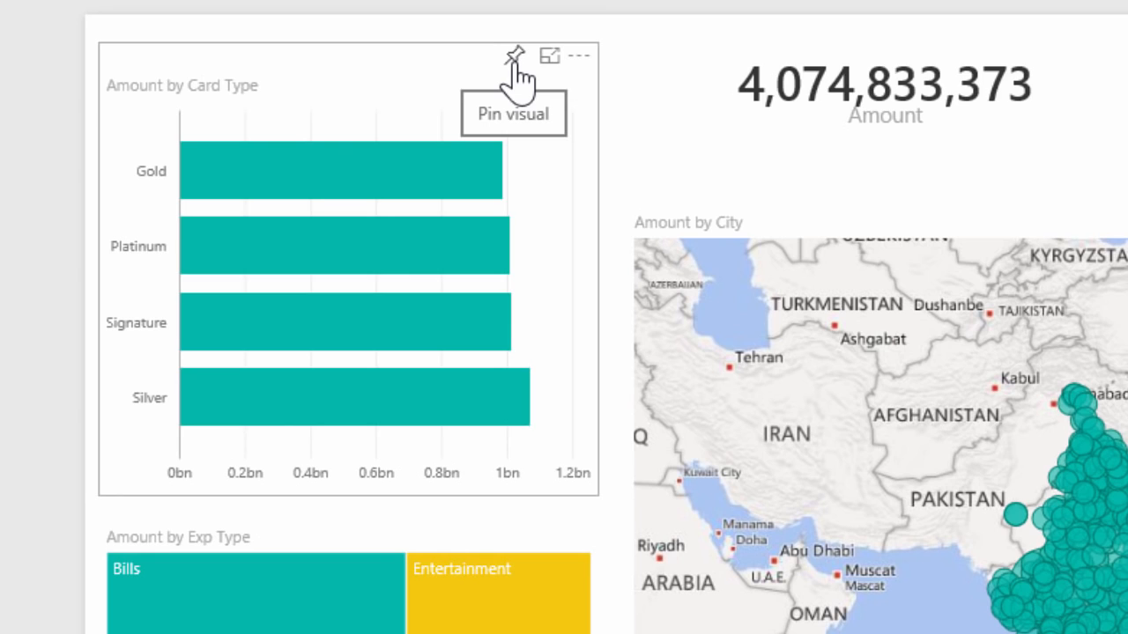
Step: Pin the Amount by Card Type chart to a new dashboard named Demo - Simple
{"action": "left_click", "coordinate": [514, 58]}
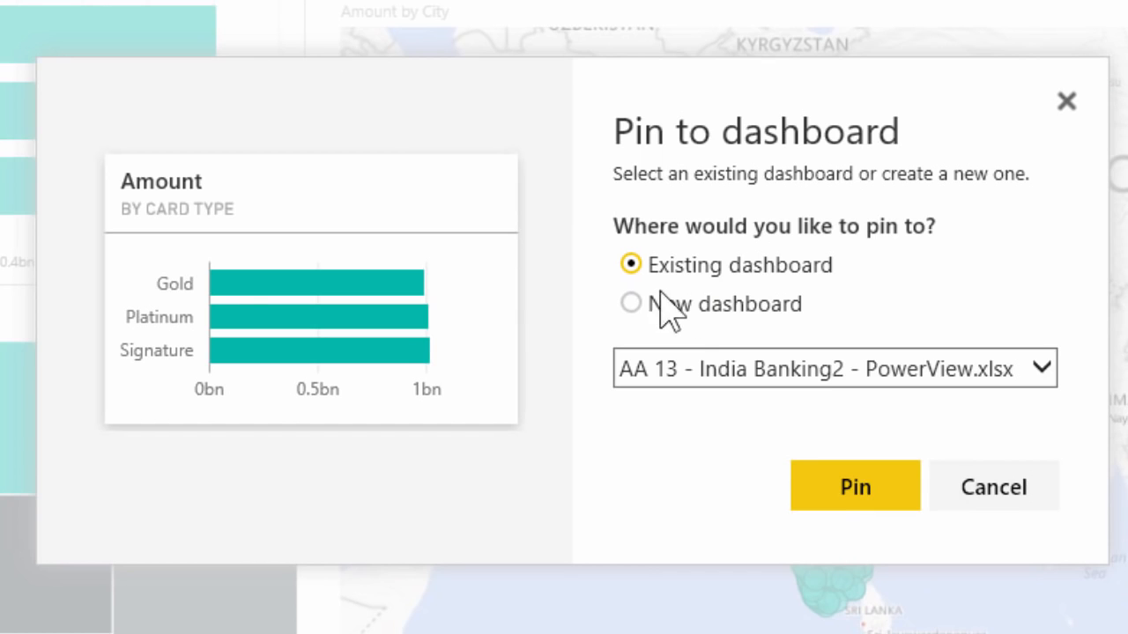
{"action": "left_click", "coordinate": [987, 516]}
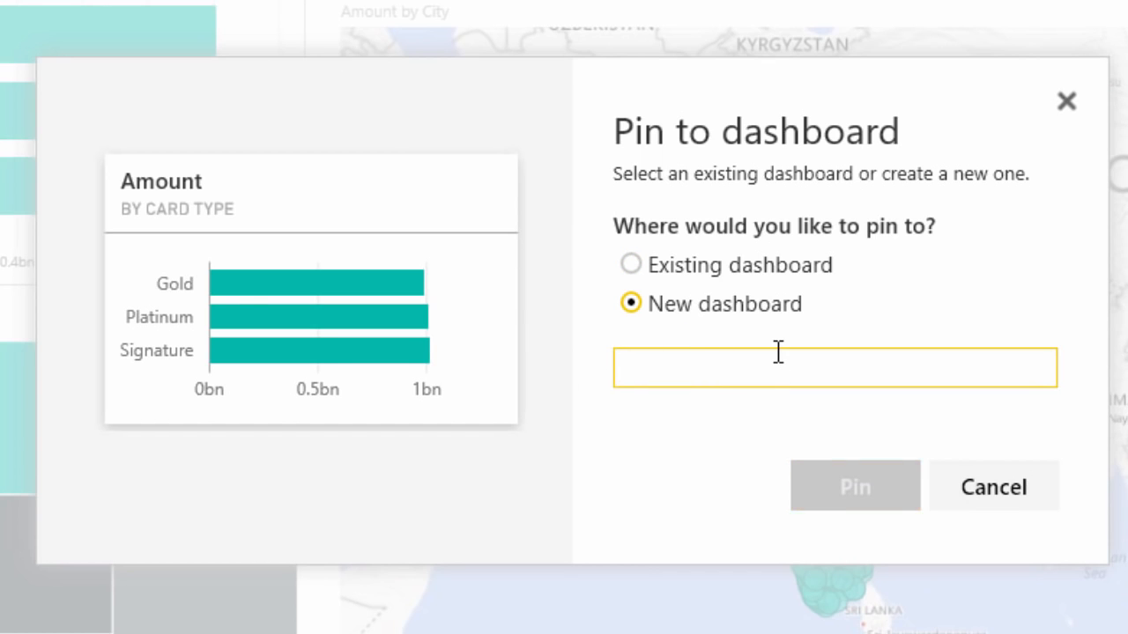
{"action": "type", "text": "Demo - Simple"}
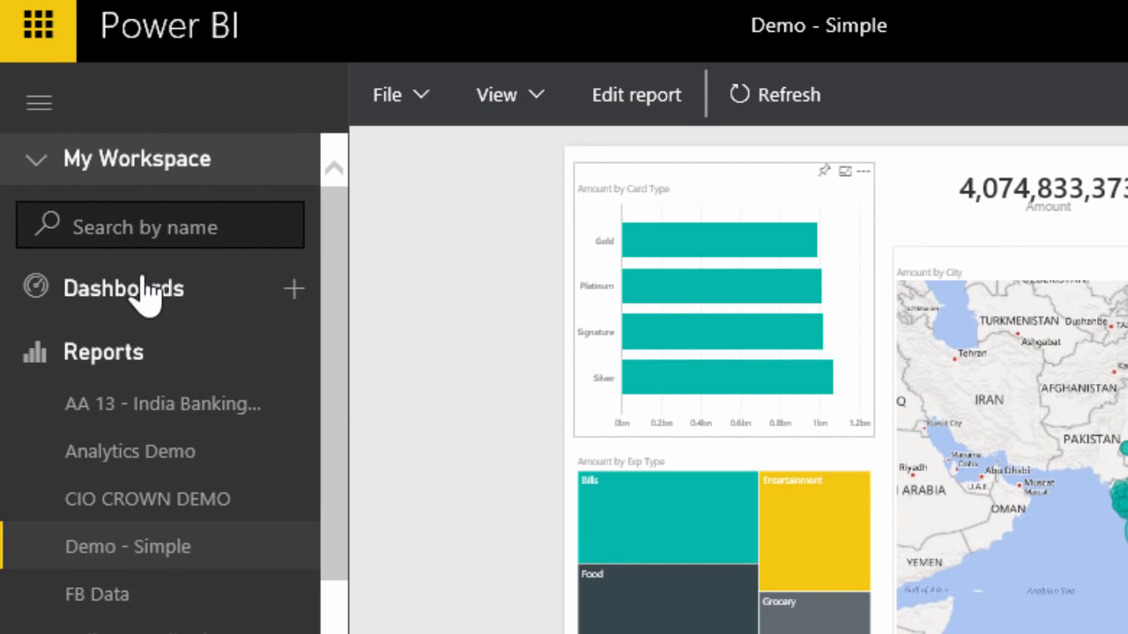
Step: Open the Demo - Simple dashboard from the workspace and bring up its sharing options
{"action": "left_click", "coordinate": [134, 299]}
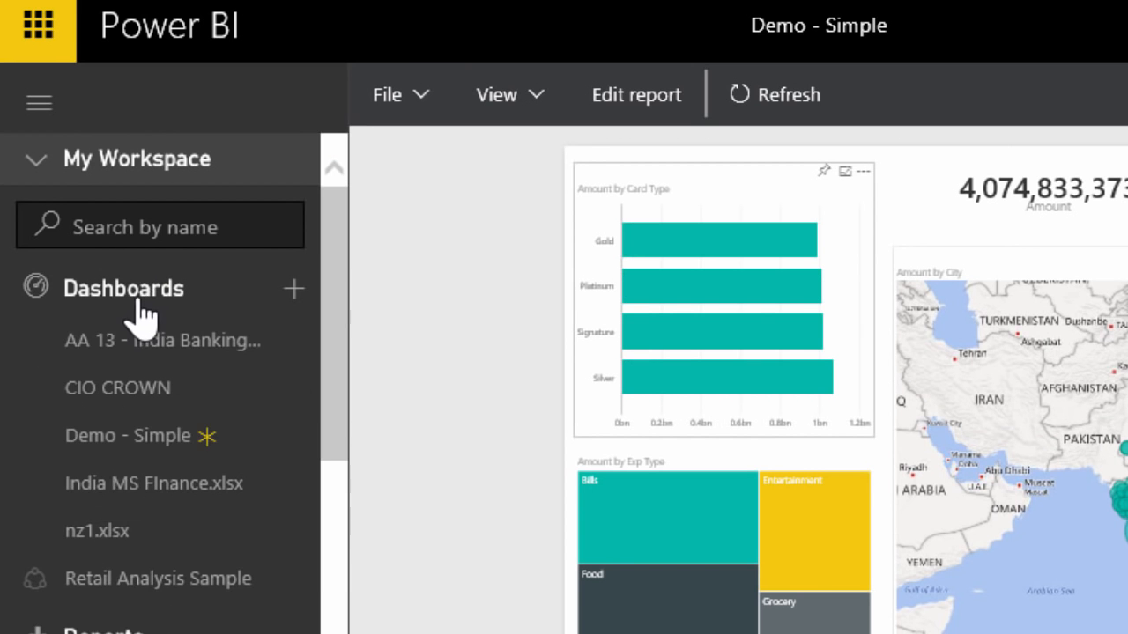
{"action": "left_click", "coordinate": [141, 450]}
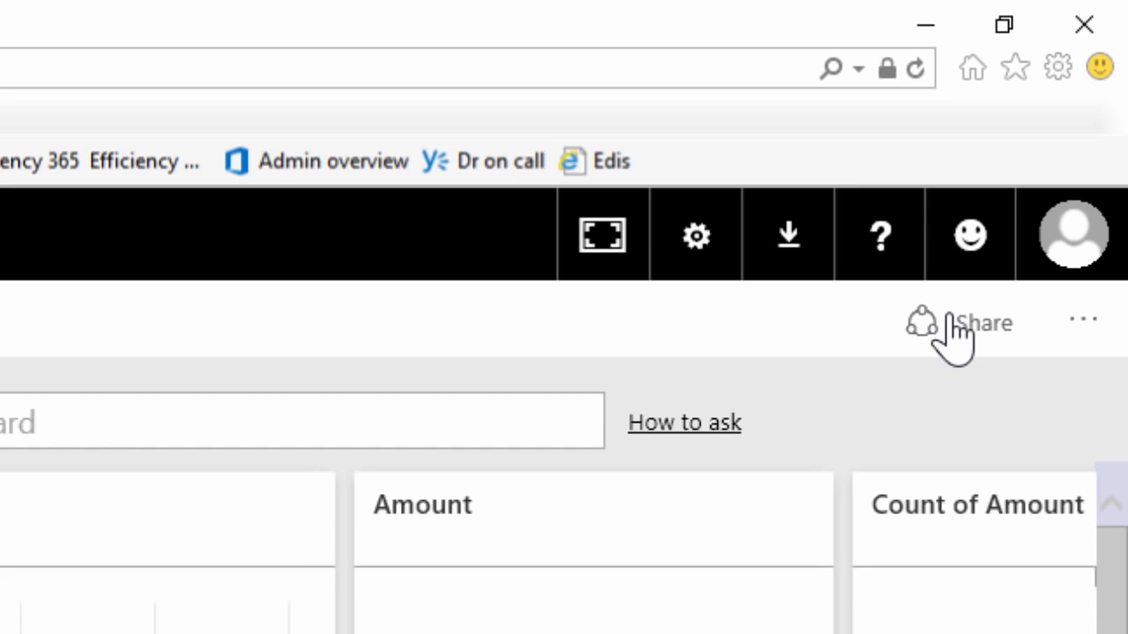
{"action": "left_click", "coordinate": [950, 326]}
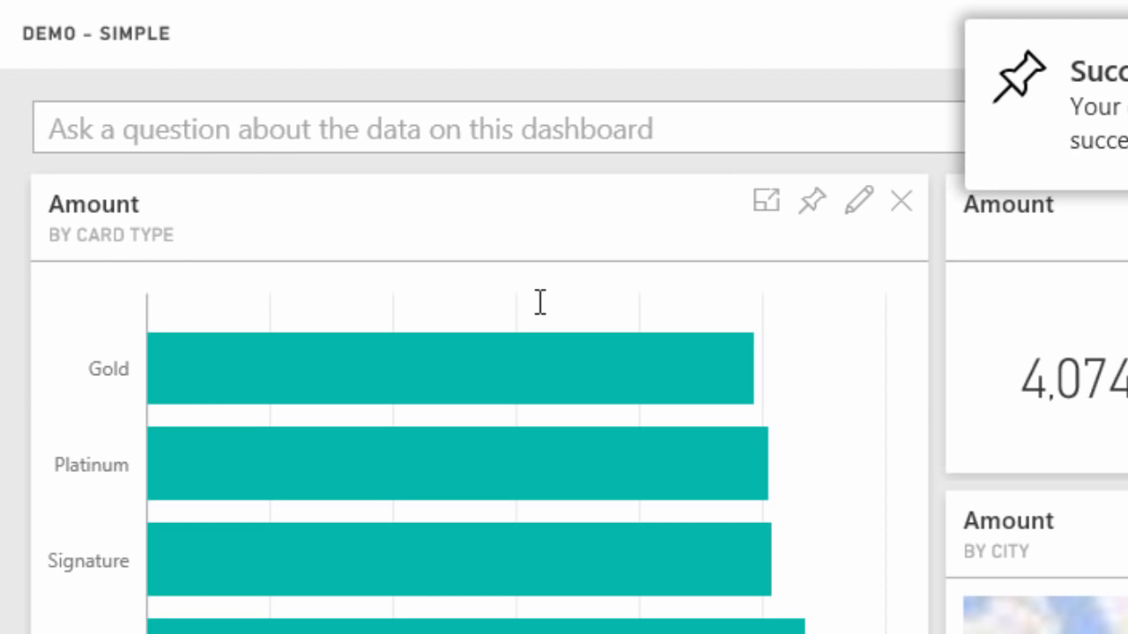
Step: Ask the Demo - Simple dashboard for "total amount by card type"
{"action": "left_click", "coordinate": [265, 133]}
{"action": "type", "text": "tota"}
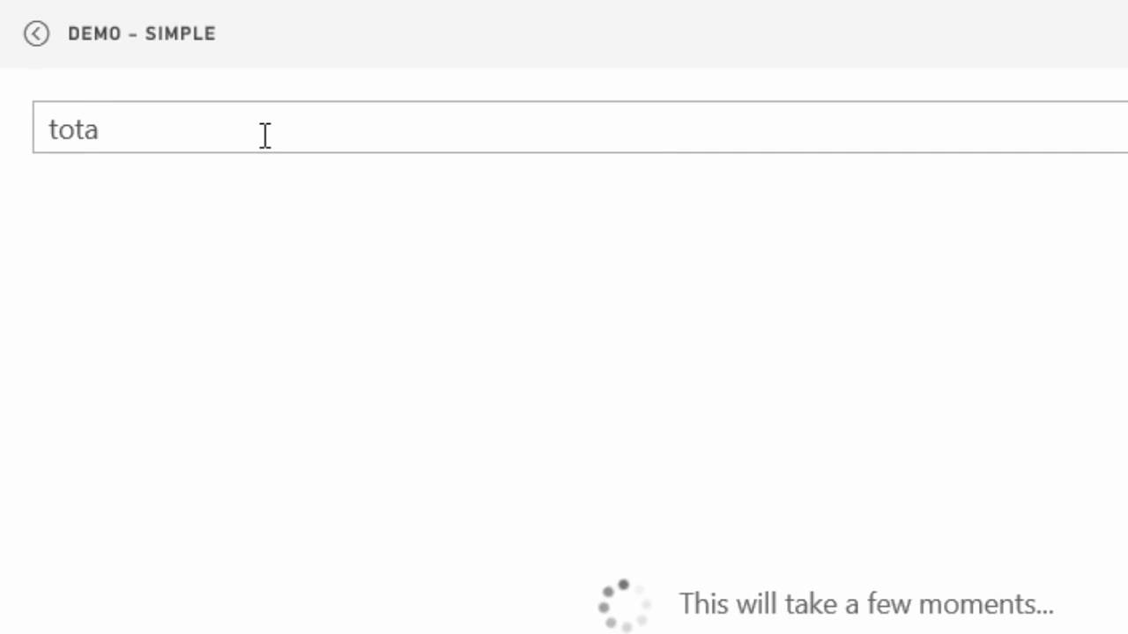
{"action": "type", "text": "l amount"}
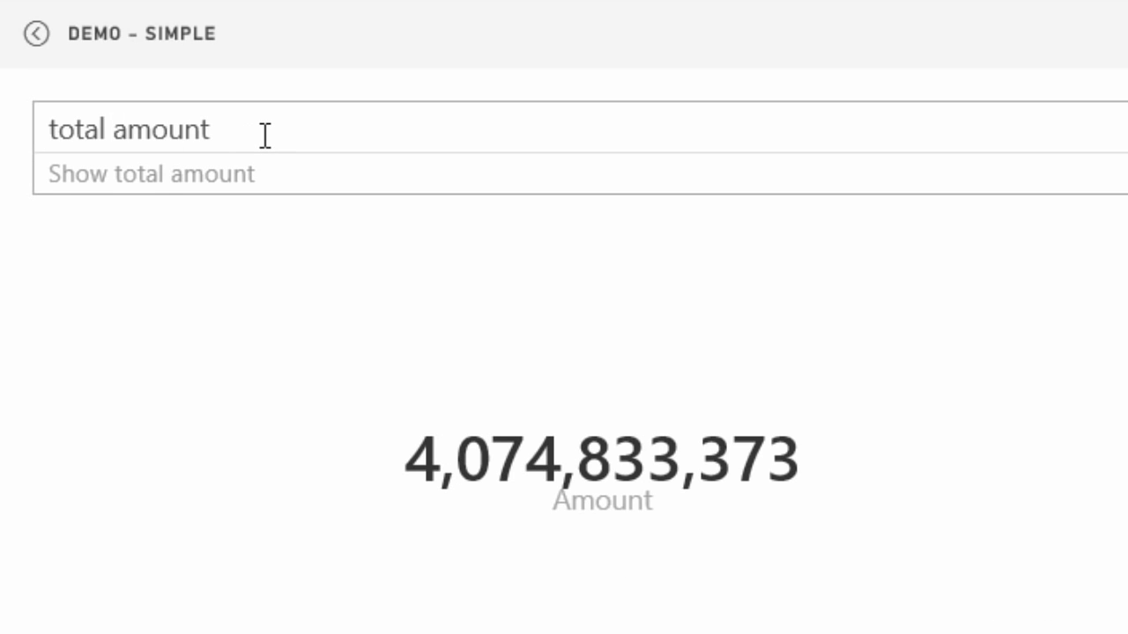
{"action": "type", "text": "by card"}
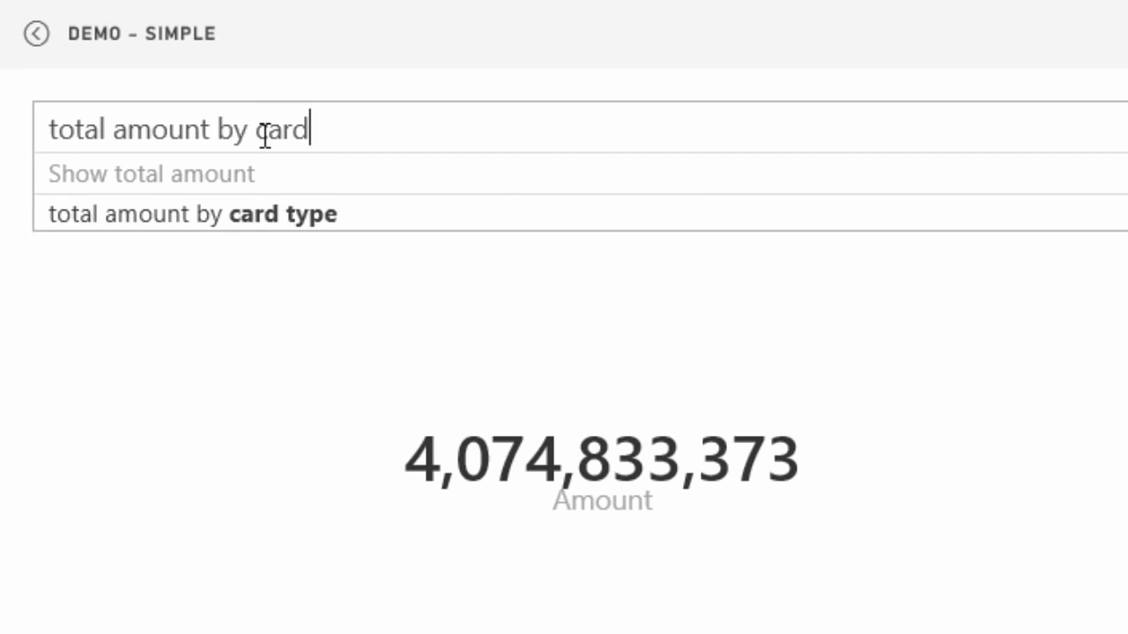
{"action": "type", "text": " type"}
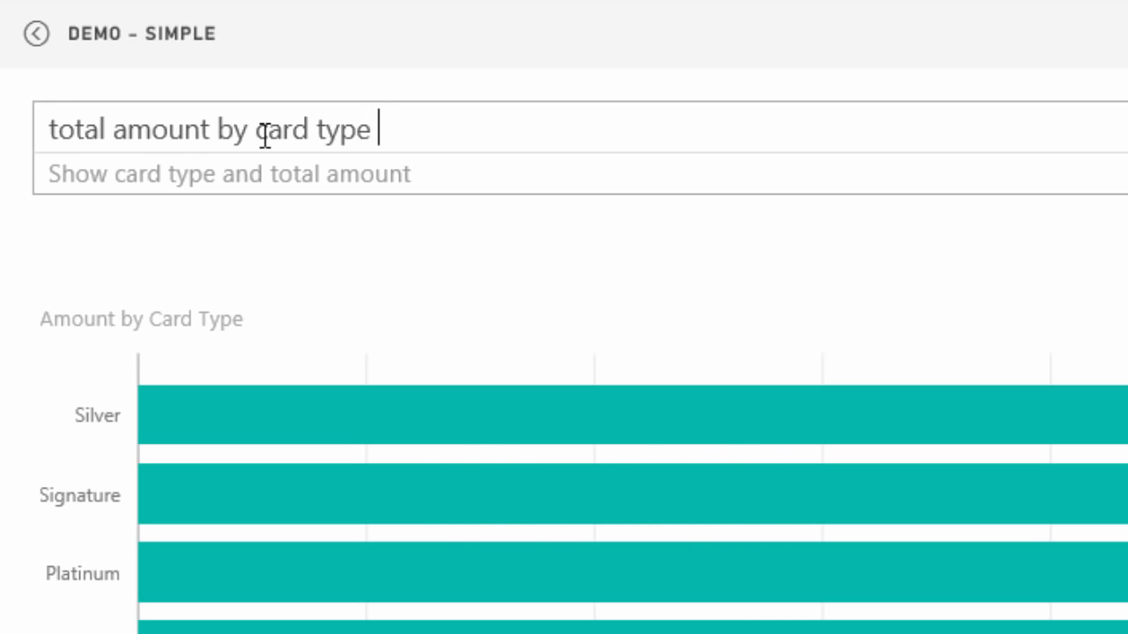
Step: Change the dashboard question to "total amount by city as a map"
{"action": "key", "text": "ctrl+BackSpace"}
{"action": "key", "text": "ctrl+BackSpace"}
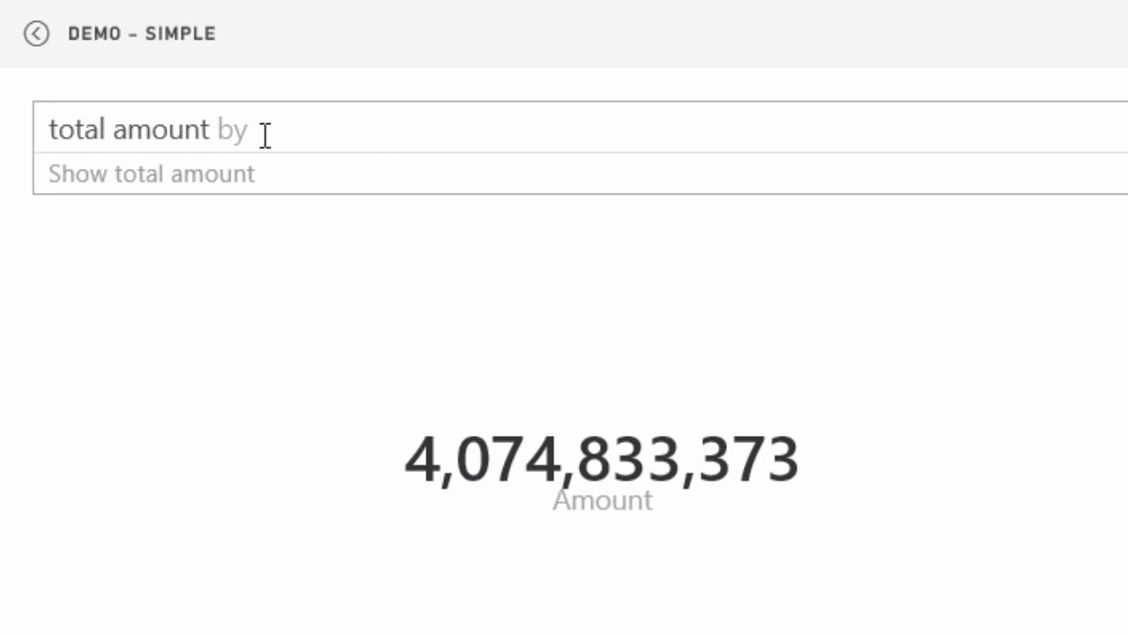
{"action": "type", "text": "city"}
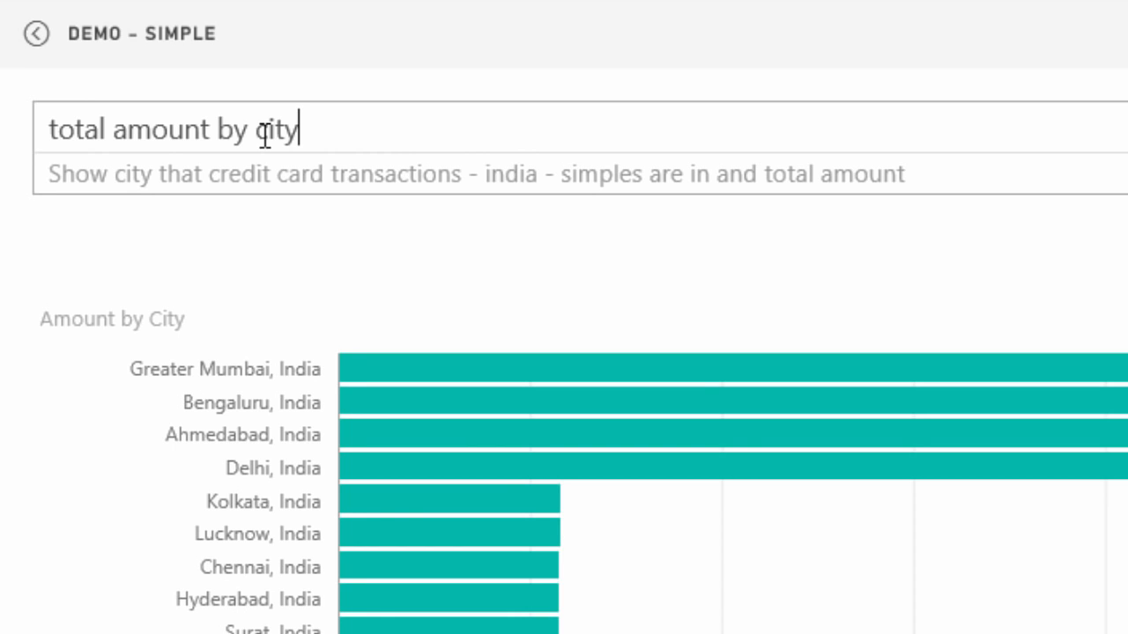
{"action": "type", "text": " as a map"}
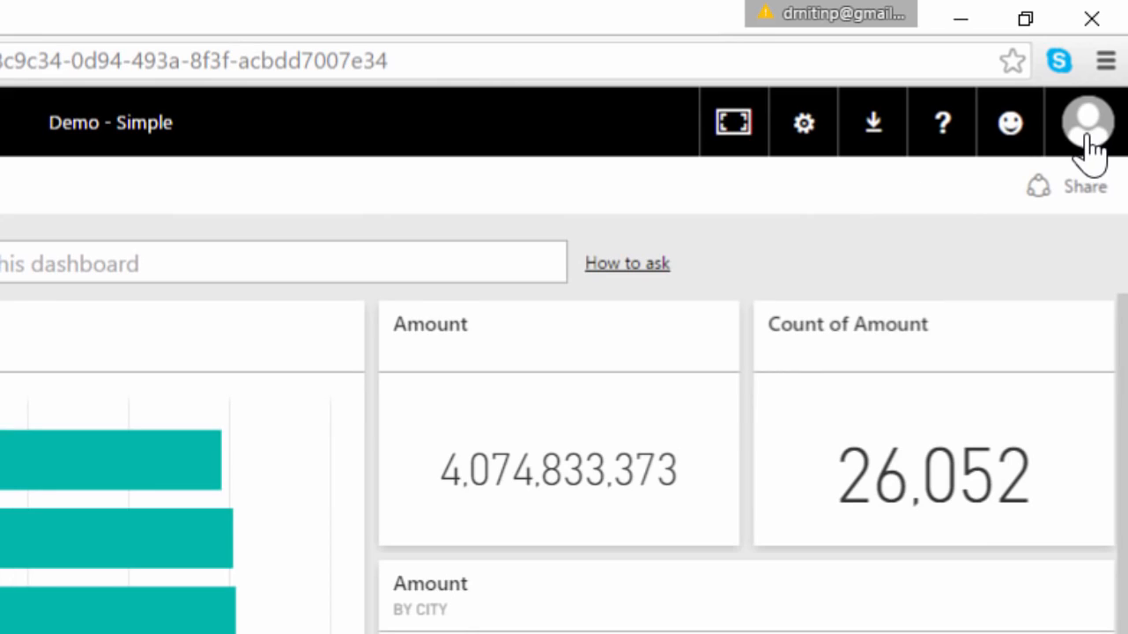
Step: Check the signed-in account and its Dashboards list, and open the report behind the shared Demo - Simple dashboard
{"action": "left_click", "coordinate": [1089, 145]}
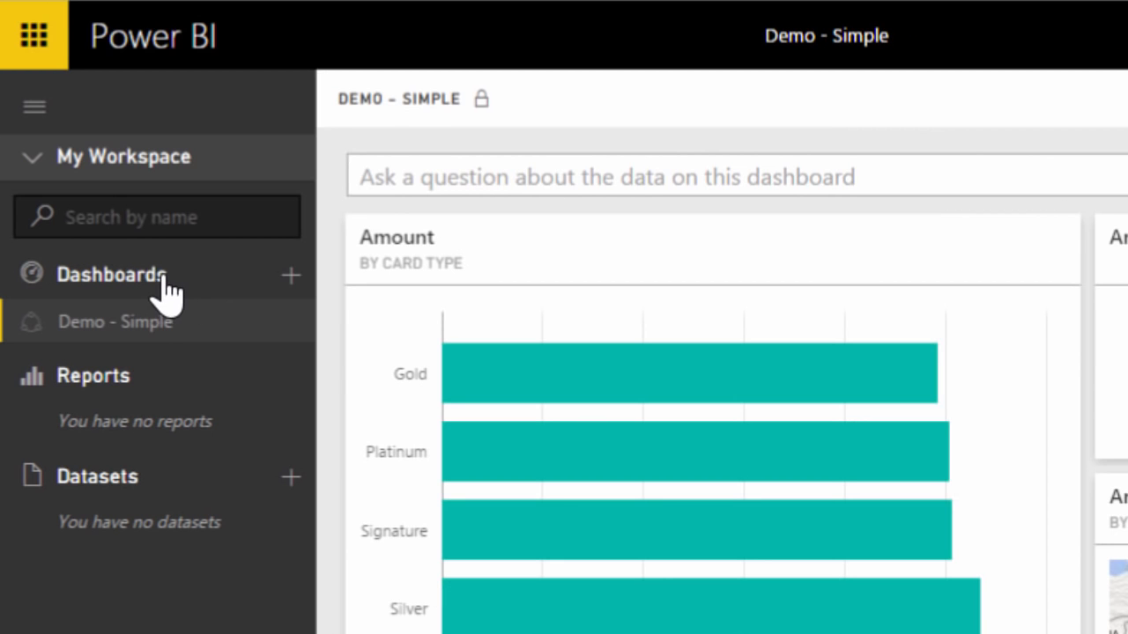
{"action": "left_click", "coordinate": [164, 280]}
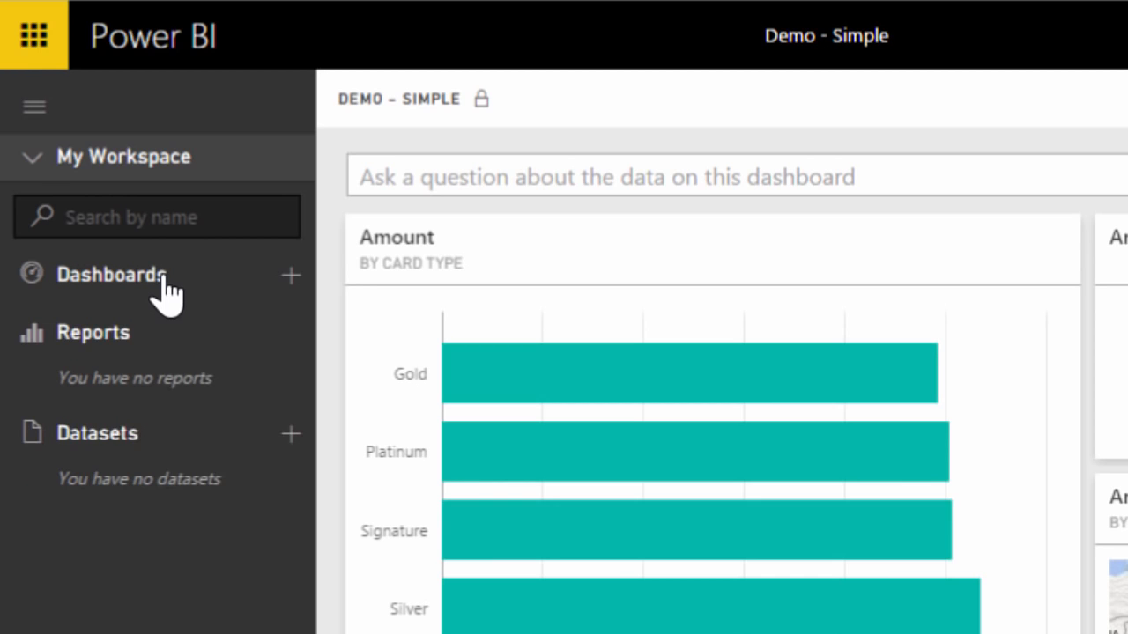
{"action": "left_click", "coordinate": [163, 280]}
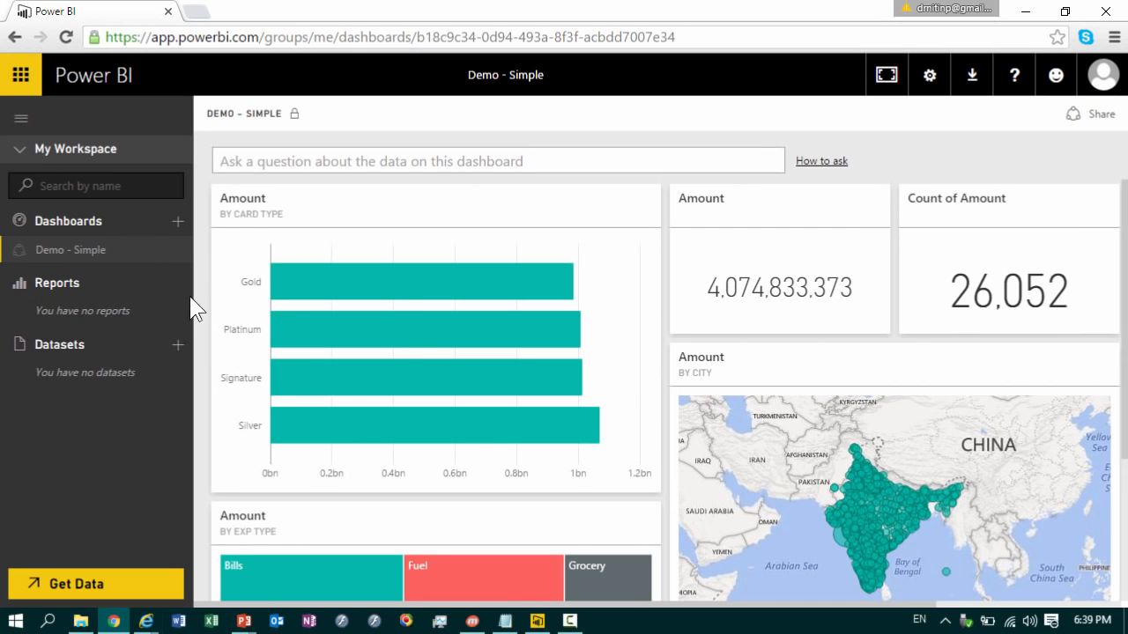
{"action": "left_click", "coordinate": [677, 392]}
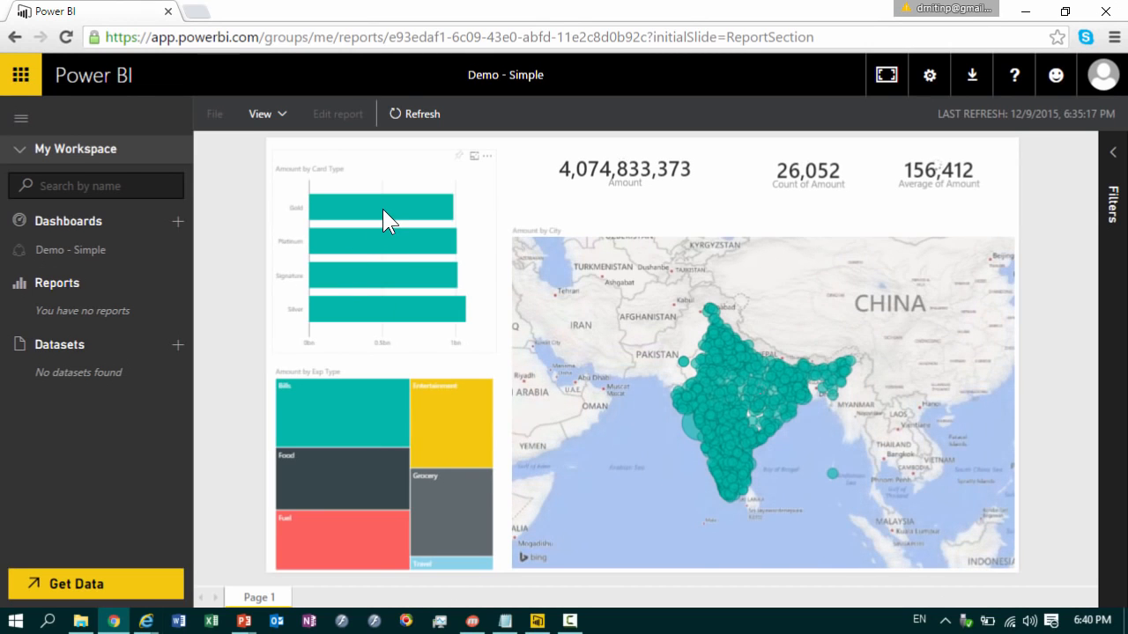
Step: Cross-filter the shared report by the Gold and Silver card types, and by the Bills and Entertainment expense types
{"action": "left_click", "coordinate": [383, 209]}
{"action": "left_click", "coordinate": [384, 312]}
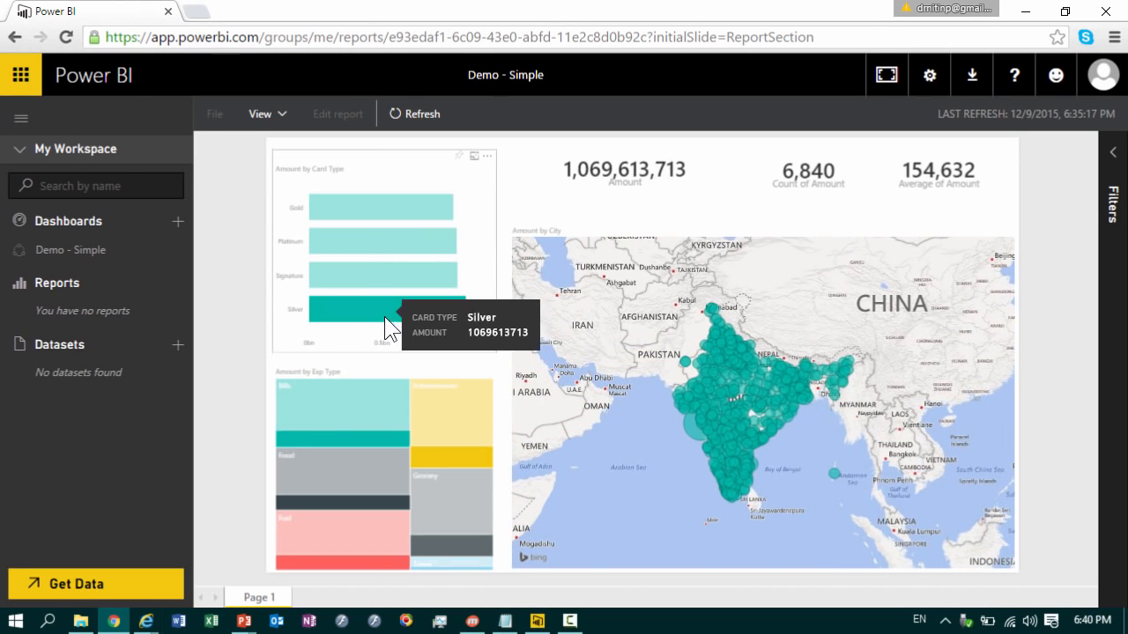
{"action": "left_click", "coordinate": [360, 406]}
{"action": "left_click", "coordinate": [457, 426]}
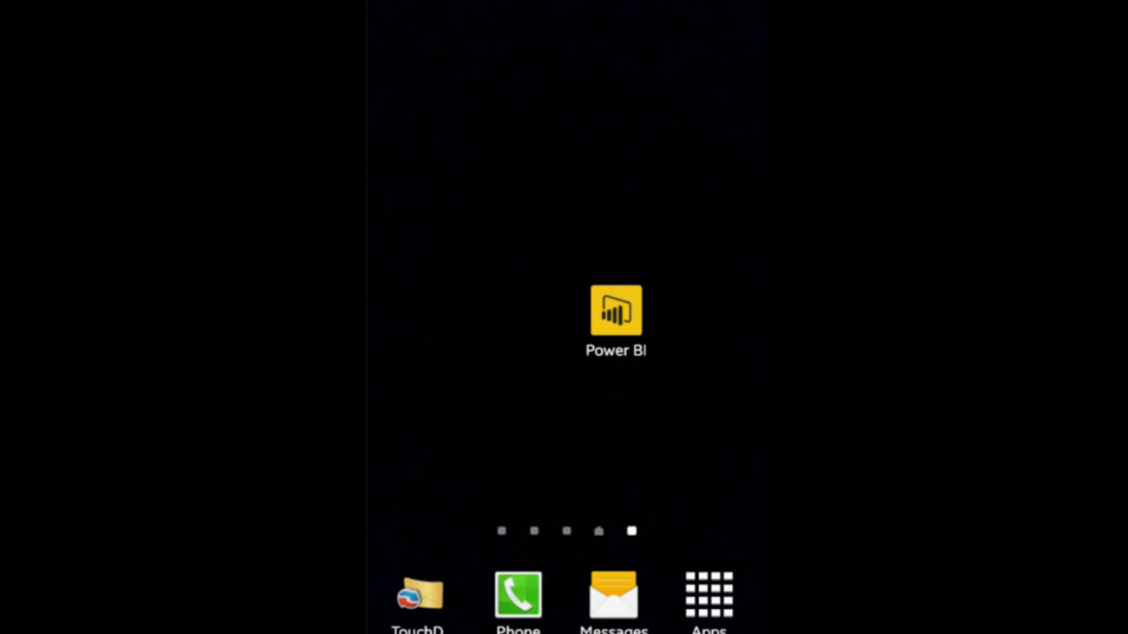
Step: Open the Demo - Simple dashboard in the Power BI mobile app, star the enlarged Amount by Card Type tile and close it
{"action": "left_click", "coordinate": [616, 310]}
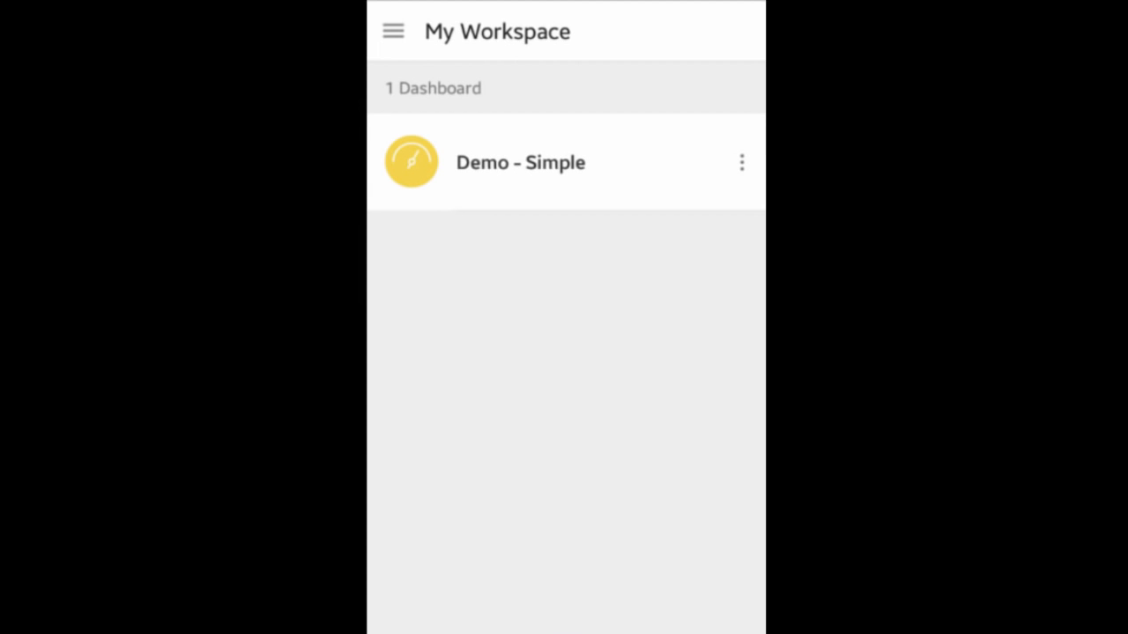
{"action": "left_click", "coordinate": [519, 162]}
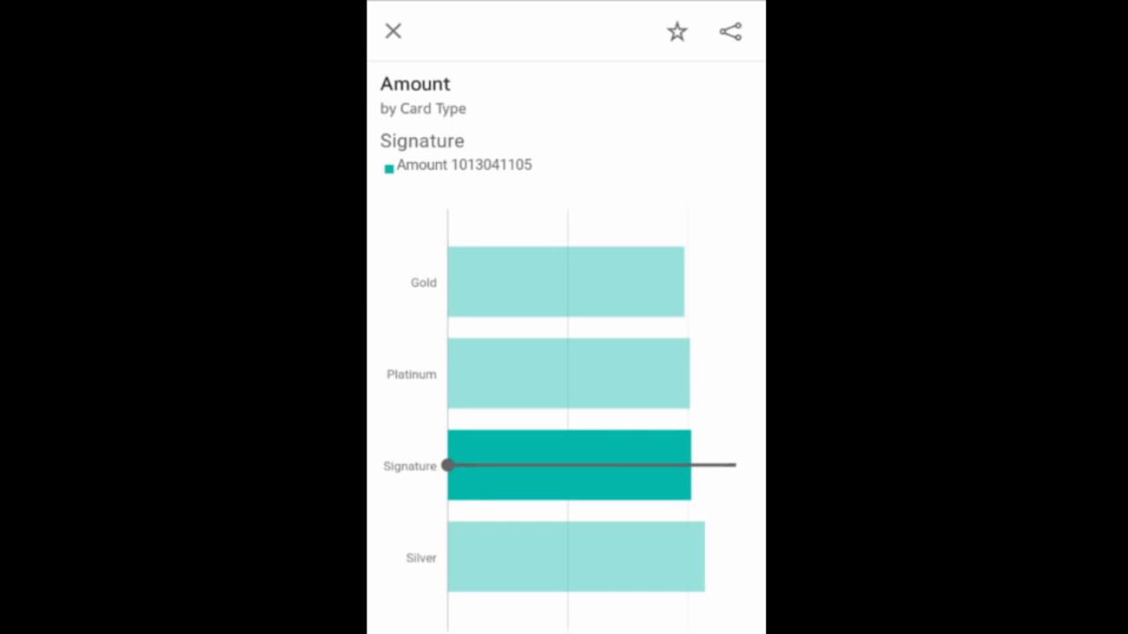
{"action": "left_click", "coordinate": [677, 32]}
{"action": "left_click", "coordinate": [392, 32]}
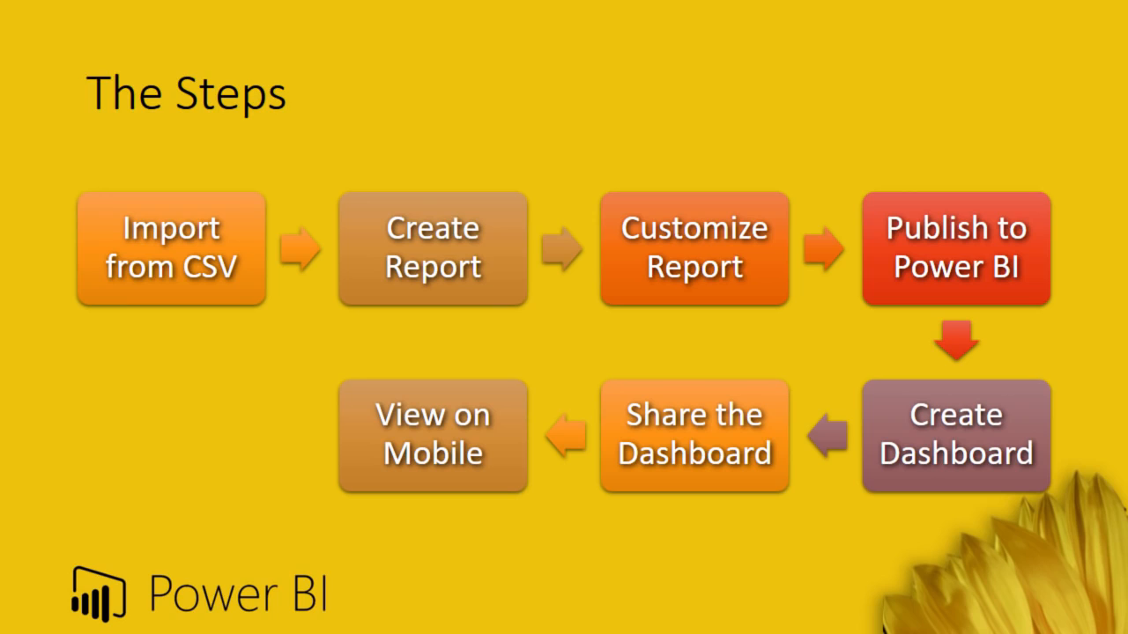
{"action": "key", "text": "Right"}
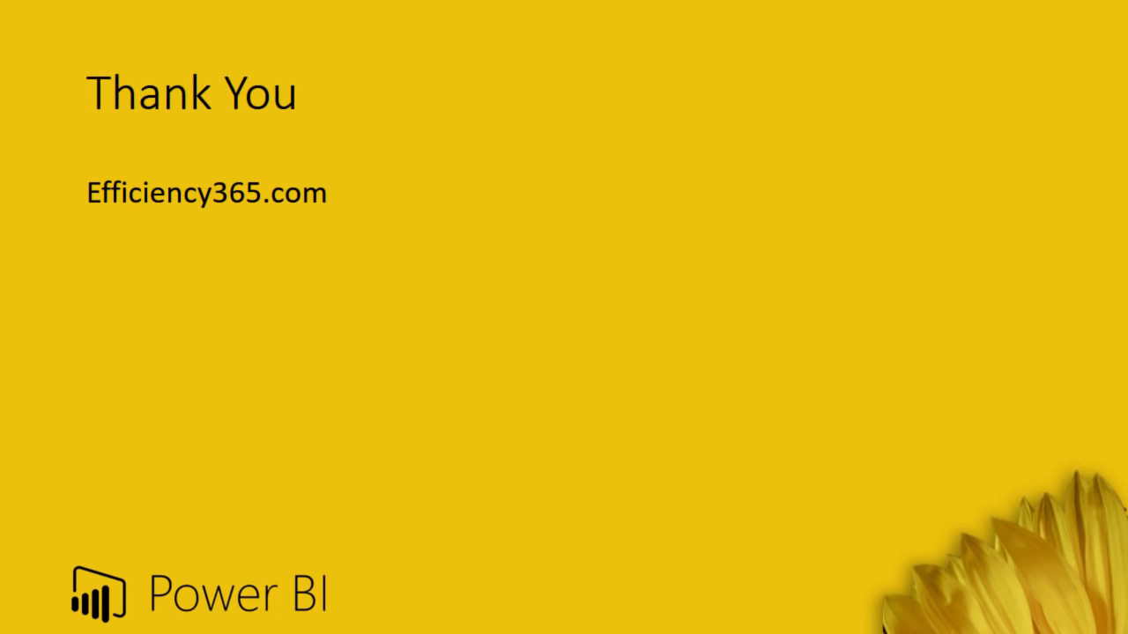